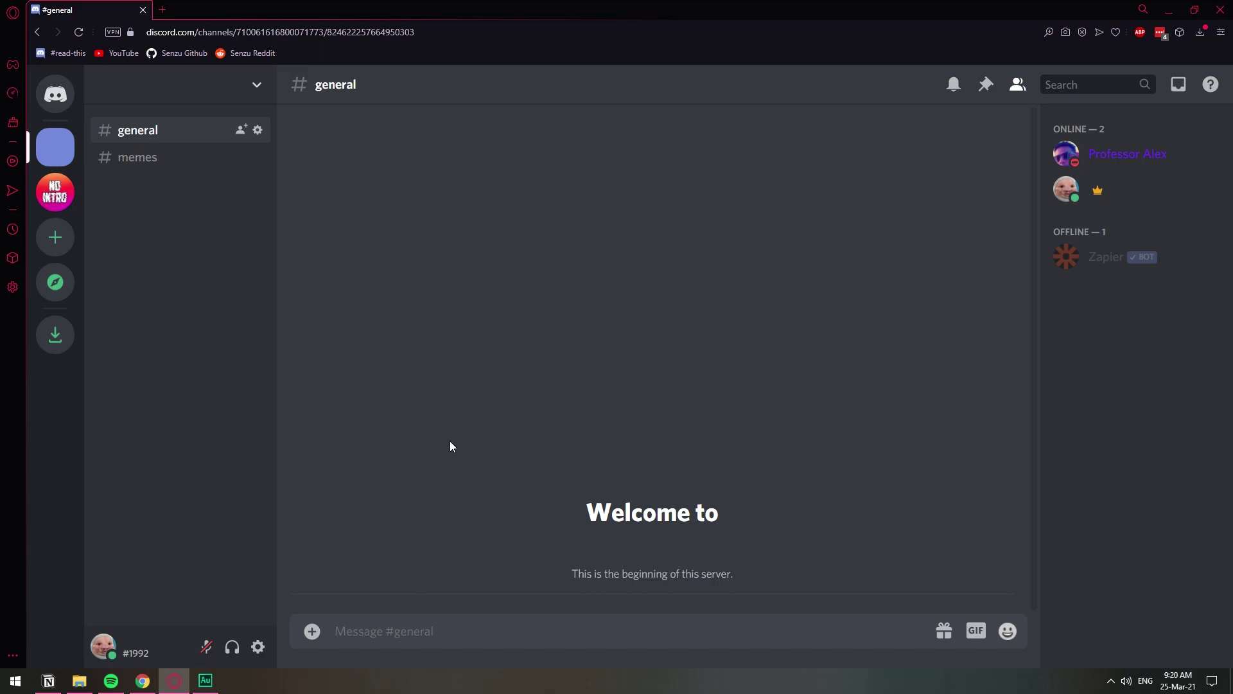
{"action": "right_click", "coordinate": [163, 234]}
{"action": "left_click", "coordinate": [207, 287]}
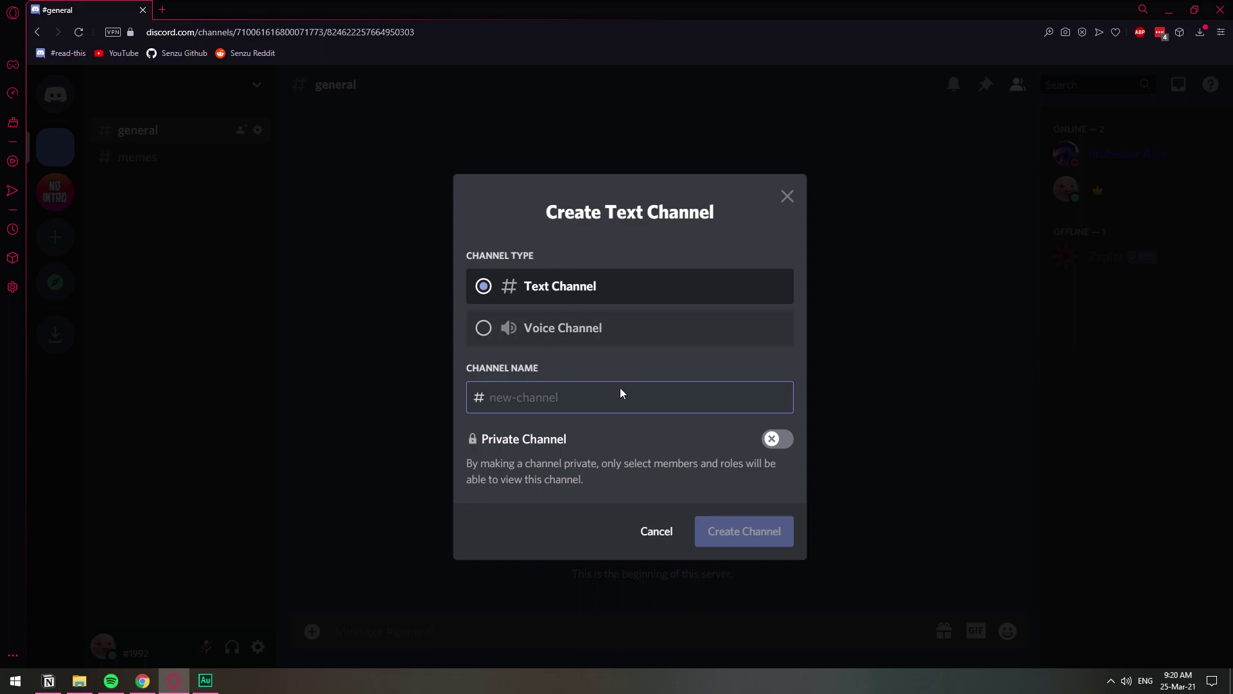
{"action": "left_click", "coordinate": [652, 533]}
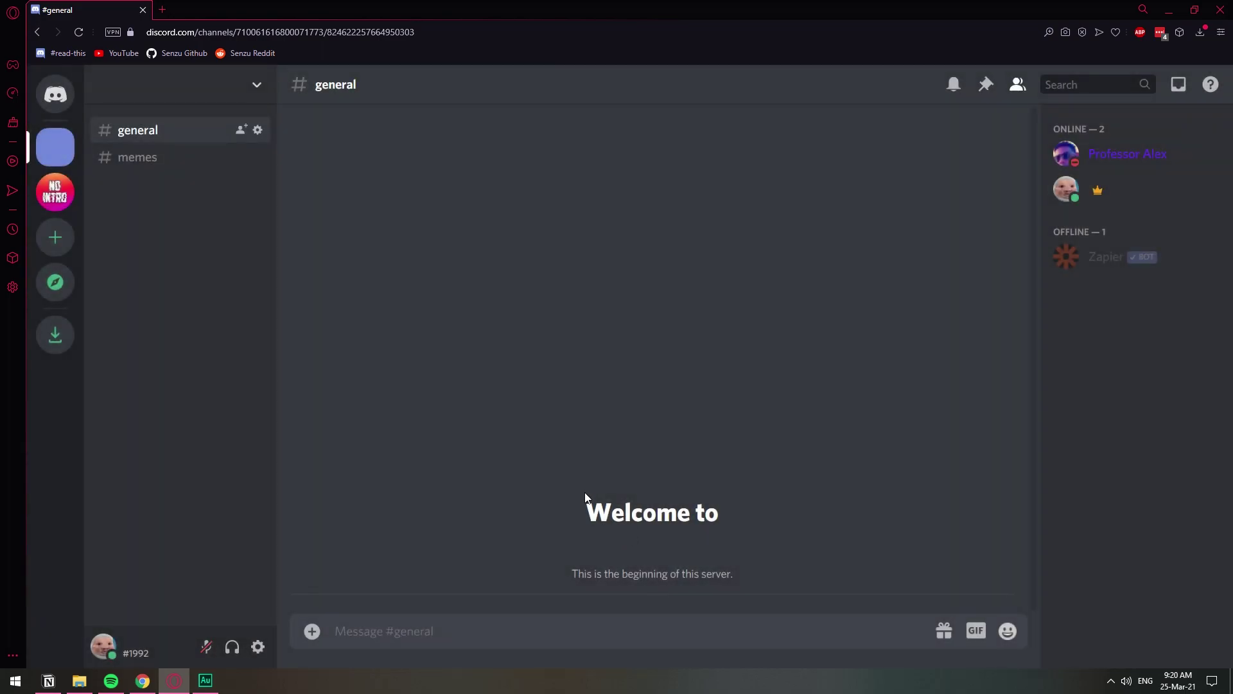
Convert the server to a Community server, having the rules and community updates channels created automatically and agreeing to the guidelines
{"action": "left_click", "coordinate": [256, 84]}
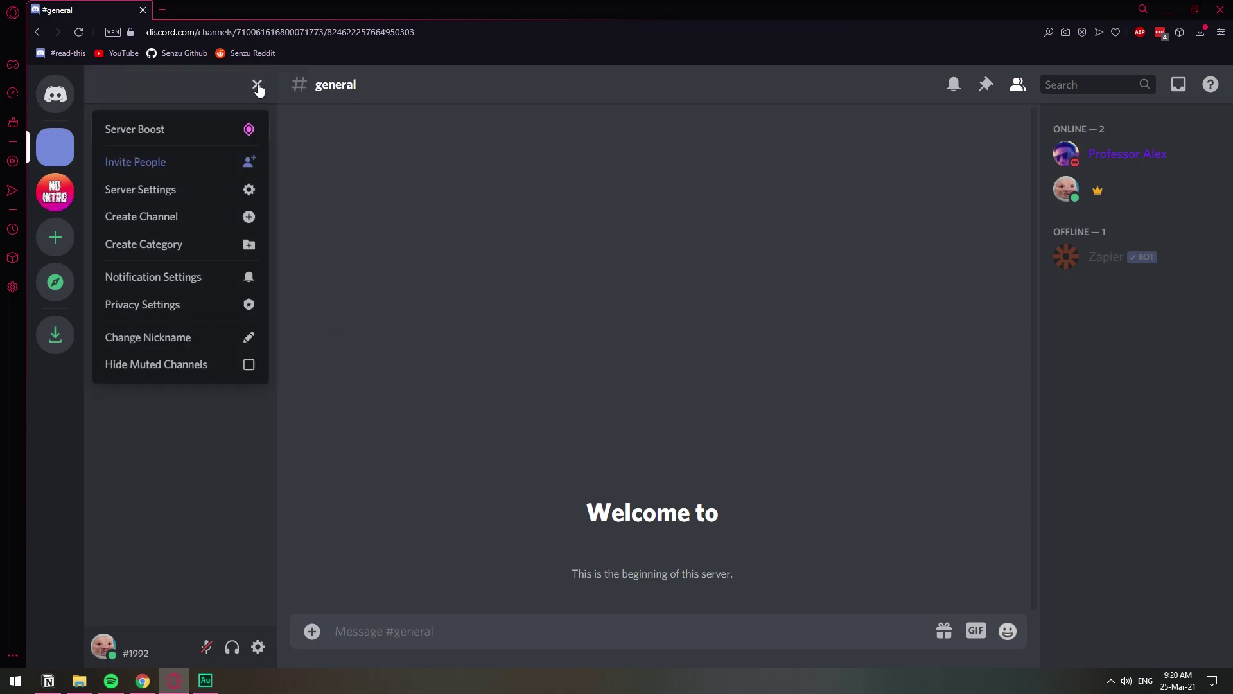
{"action": "left_click", "coordinate": [198, 193]}
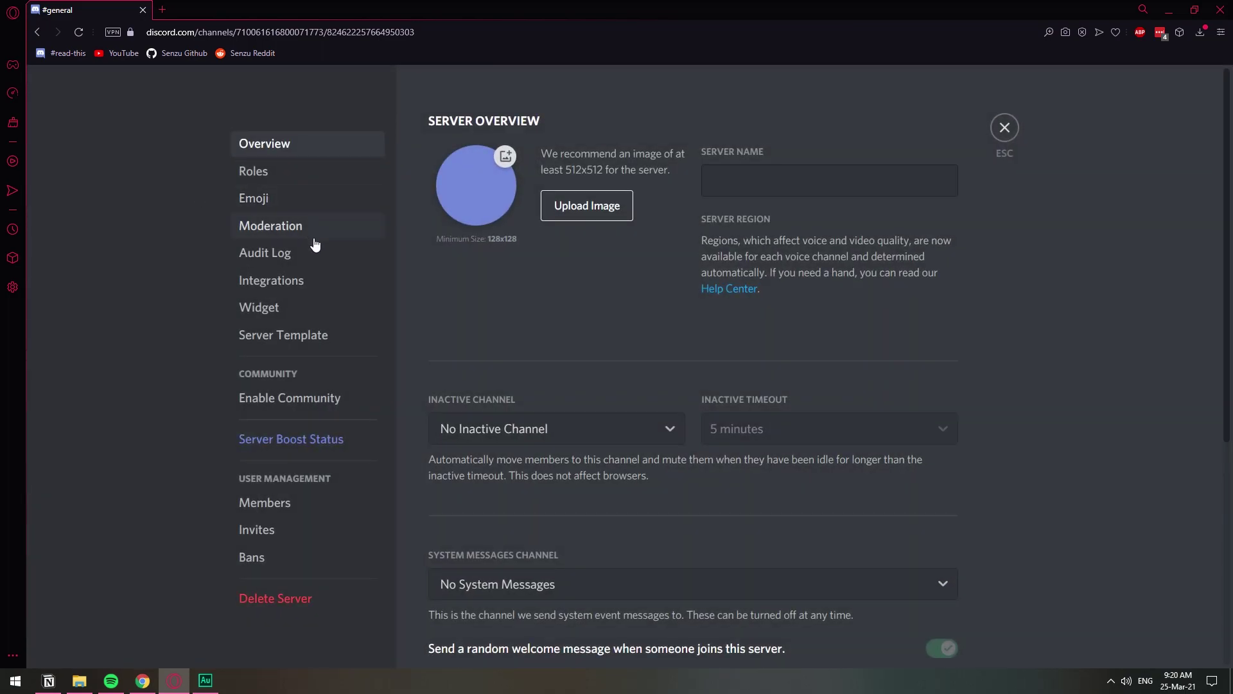
{"action": "left_click", "coordinate": [305, 399]}
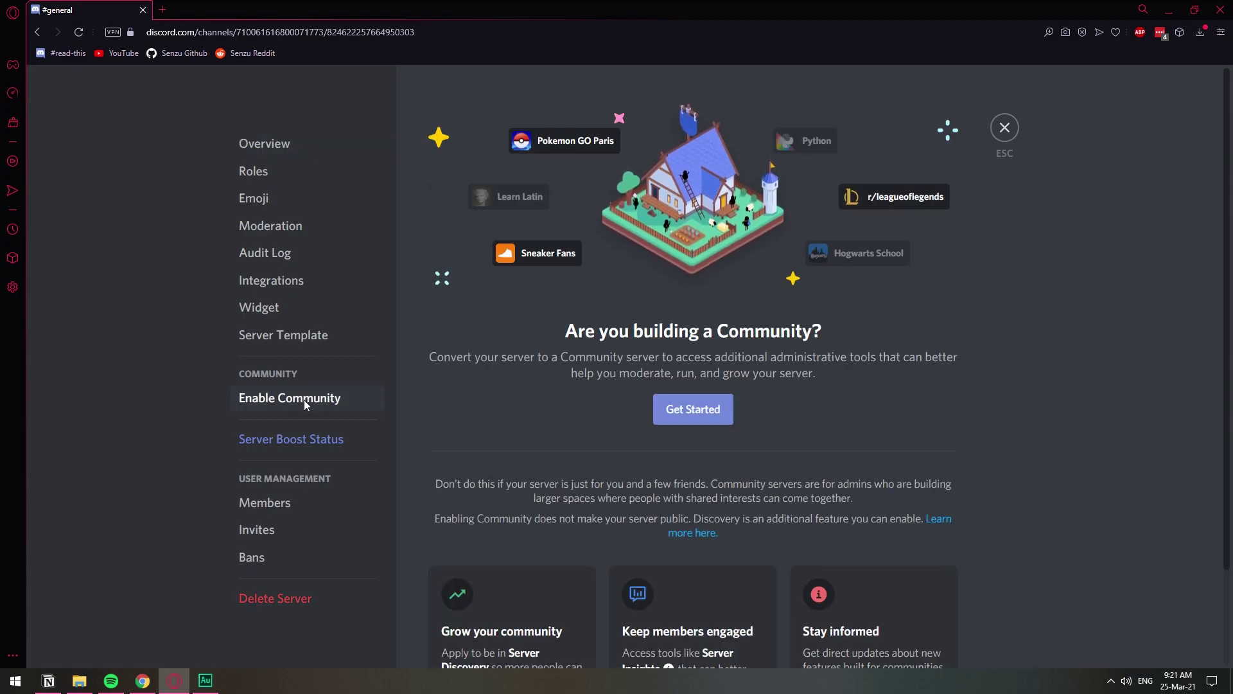
{"action": "left_click", "coordinate": [657, 421]}
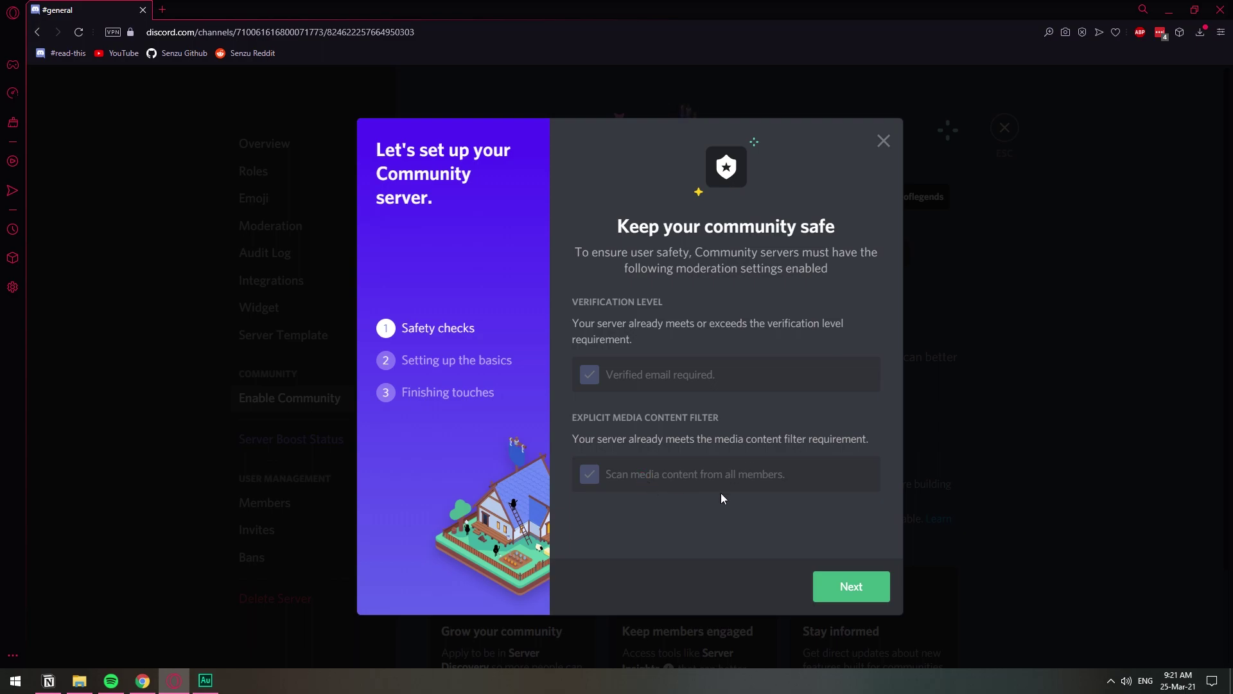
{"action": "left_click", "coordinate": [844, 581]}
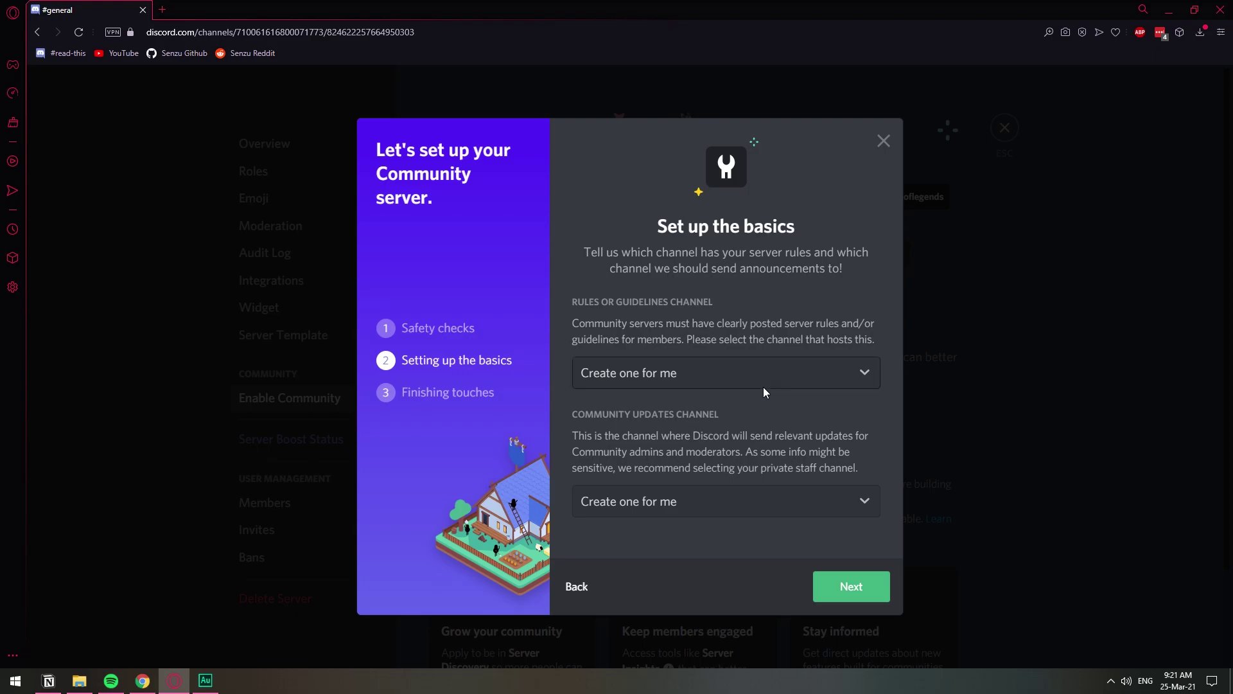
{"action": "left_click", "coordinate": [833, 584]}
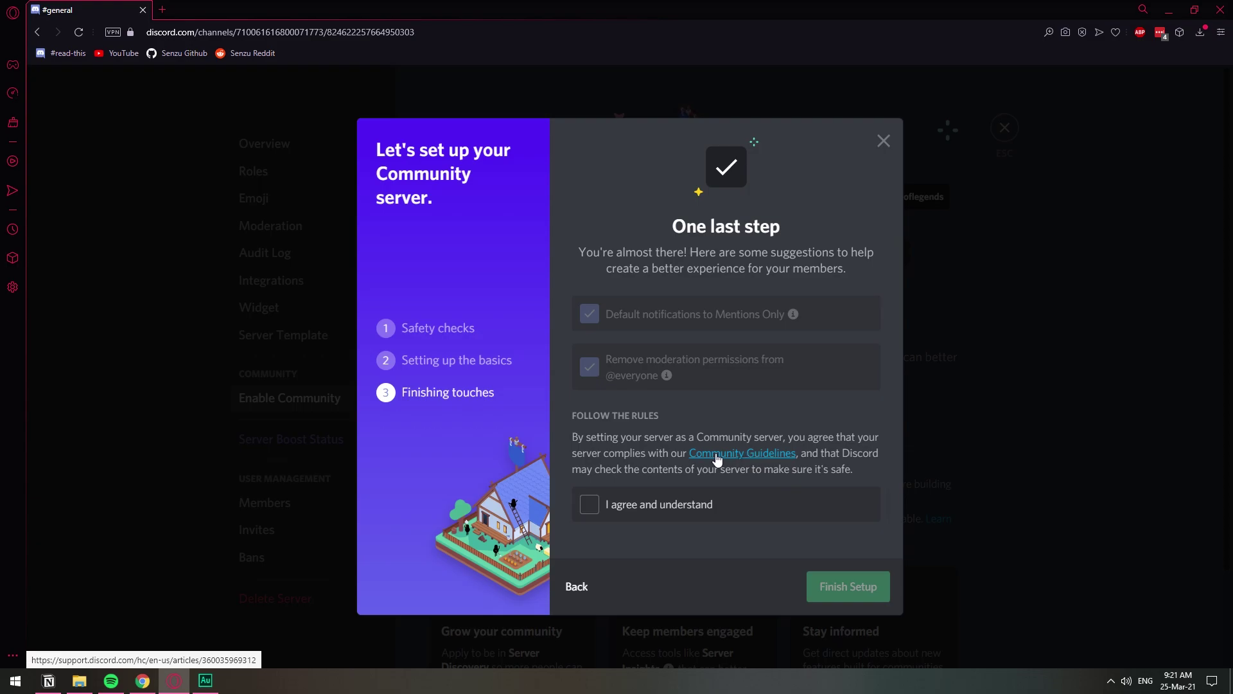
{"action": "left_click", "coordinate": [591, 506]}
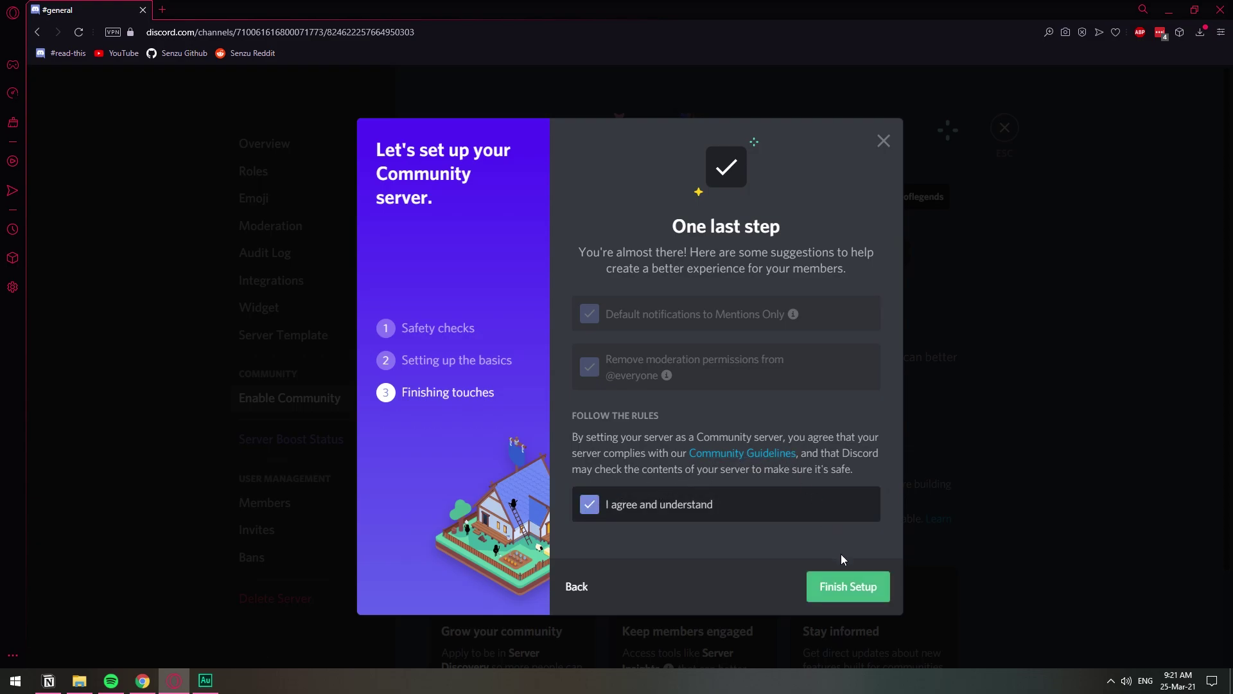
{"action": "left_click", "coordinate": [836, 586]}
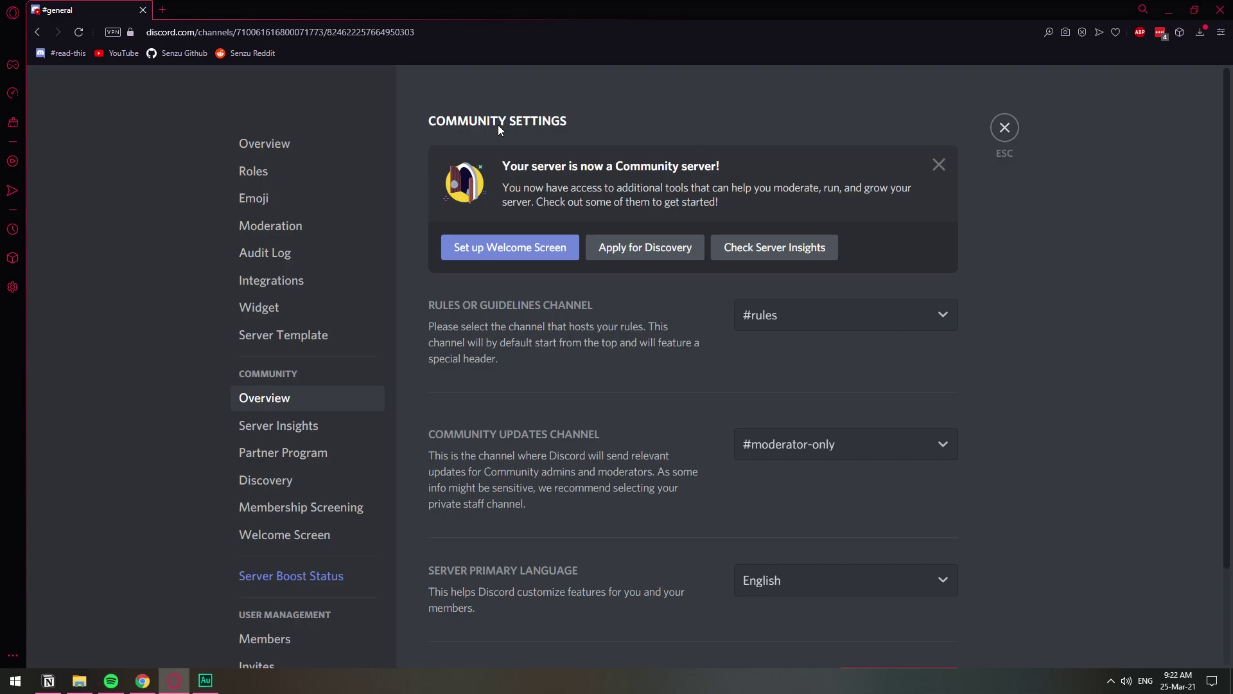
{"action": "scroll", "coordinate": [595, 315], "scroll_direction": "down", "scroll_amount": 2}
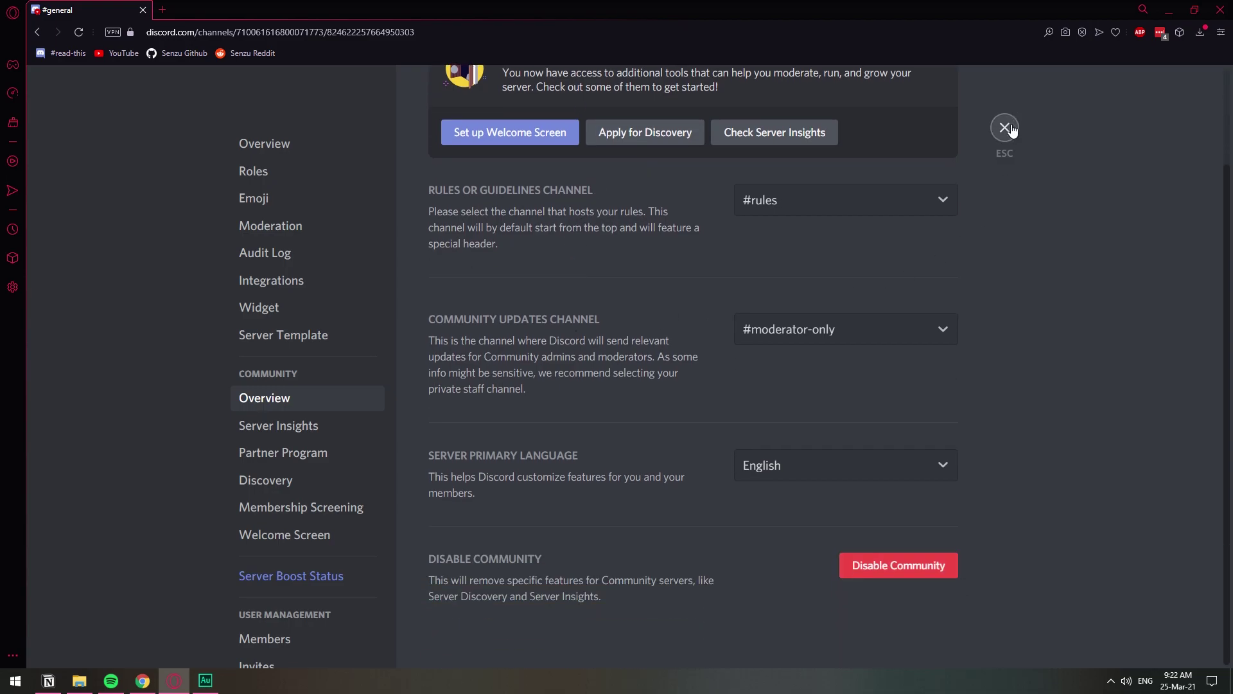
{"action": "left_click", "coordinate": [1006, 128]}
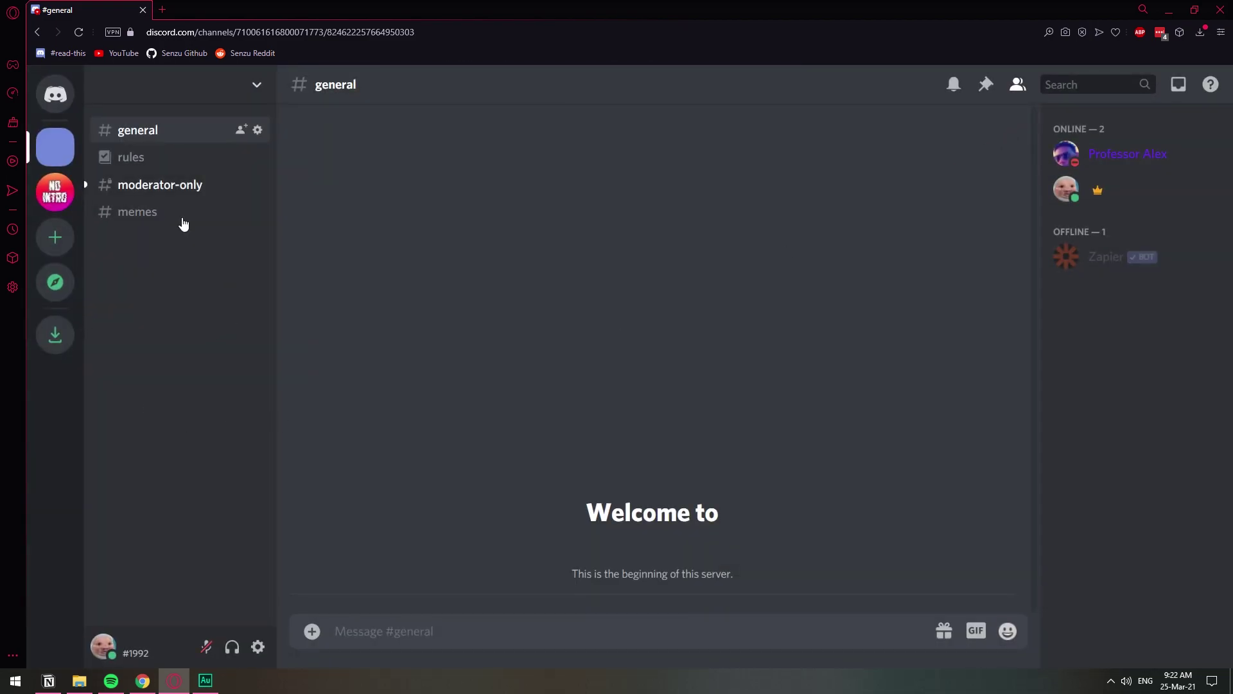
Create an announcement channel named new-stuff-people in the Community server
{"action": "right_click", "coordinate": [159, 302]}
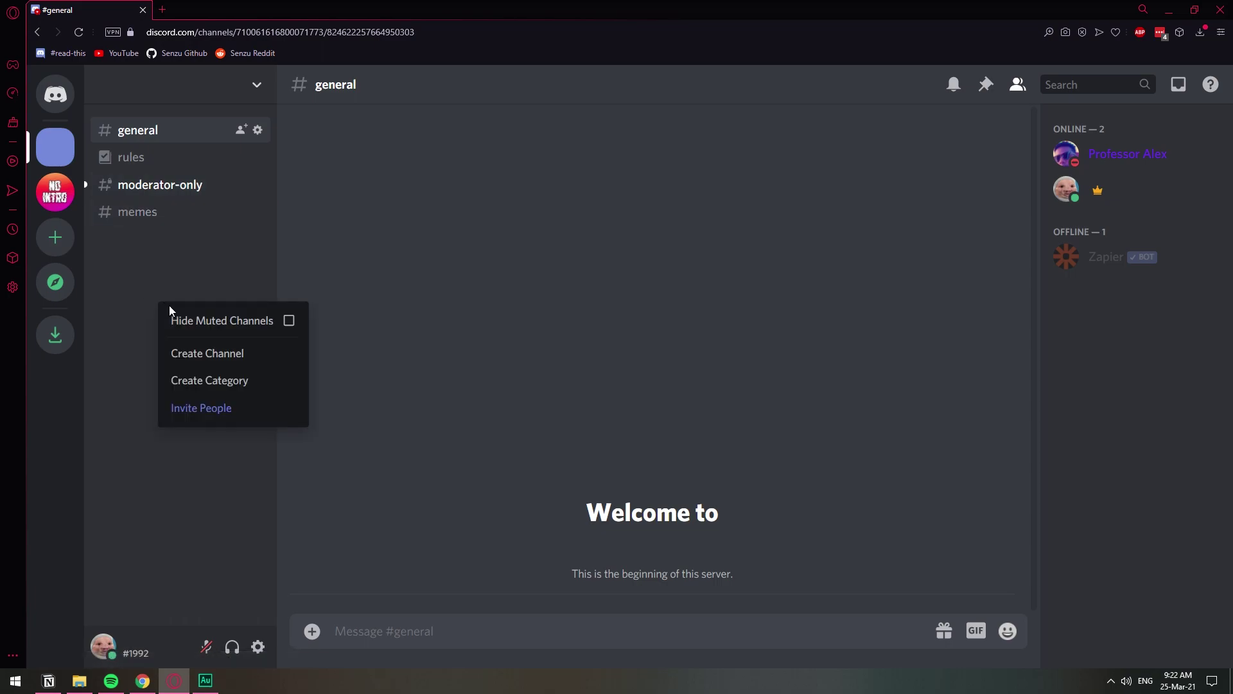
{"action": "left_click", "coordinate": [207, 351]}
{"action": "left_click", "coordinate": [499, 358]}
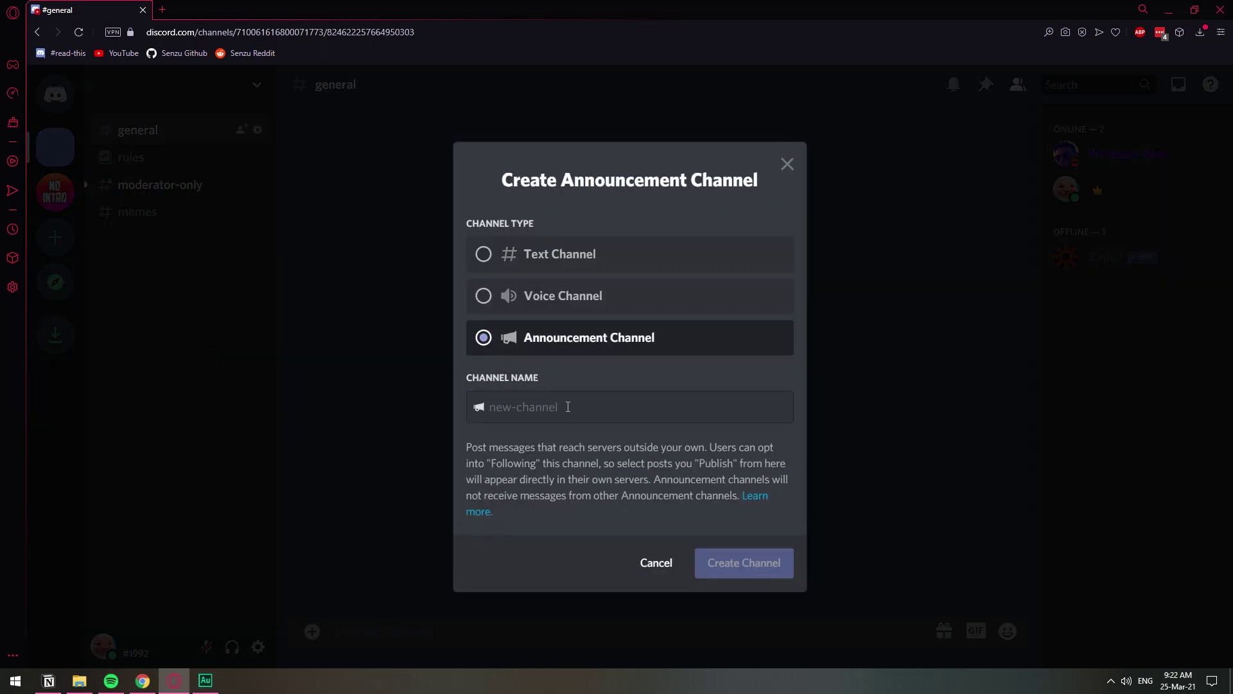
{"action": "left_click", "coordinate": [570, 405]}
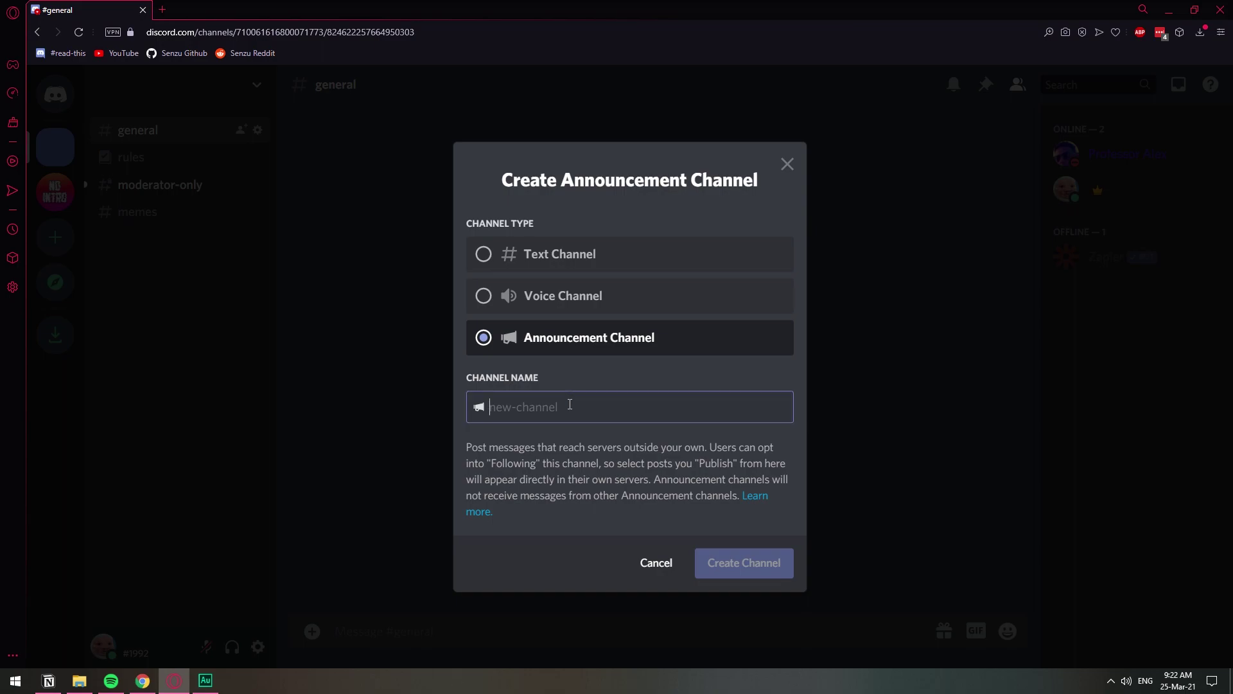
{"action": "type", "text": "new-stu"}
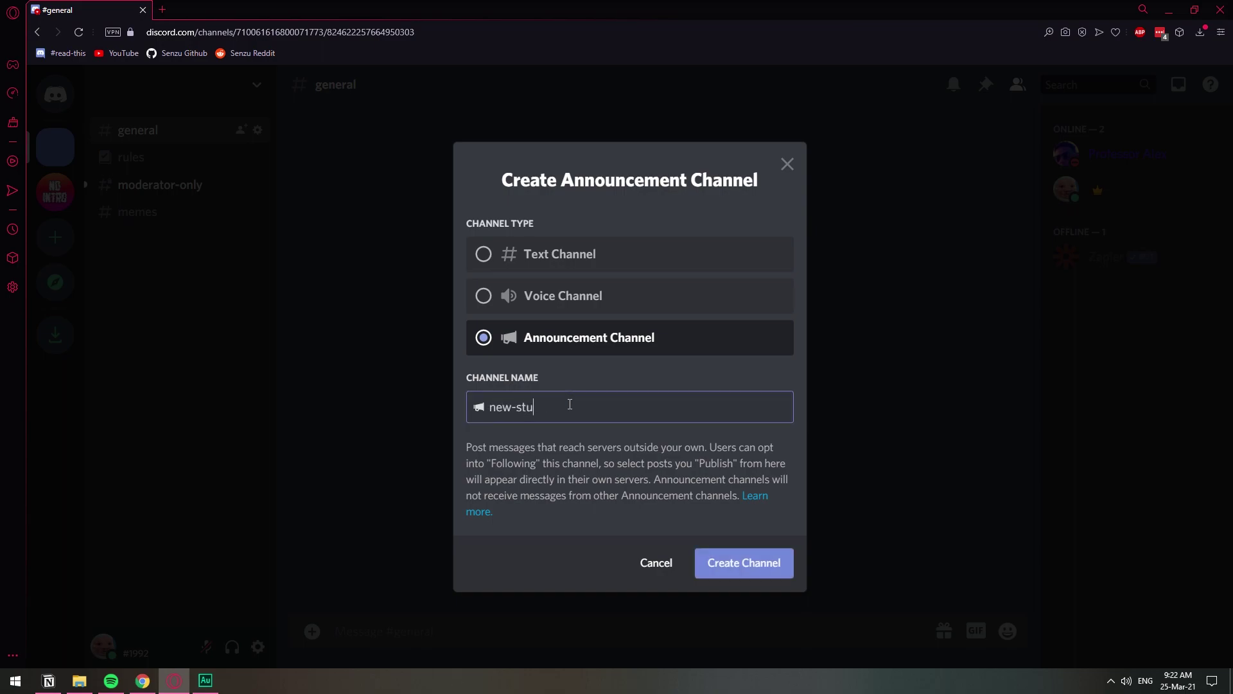
{"action": "type", "text": "ff-people"}
{"action": "left_click", "coordinate": [753, 564]}
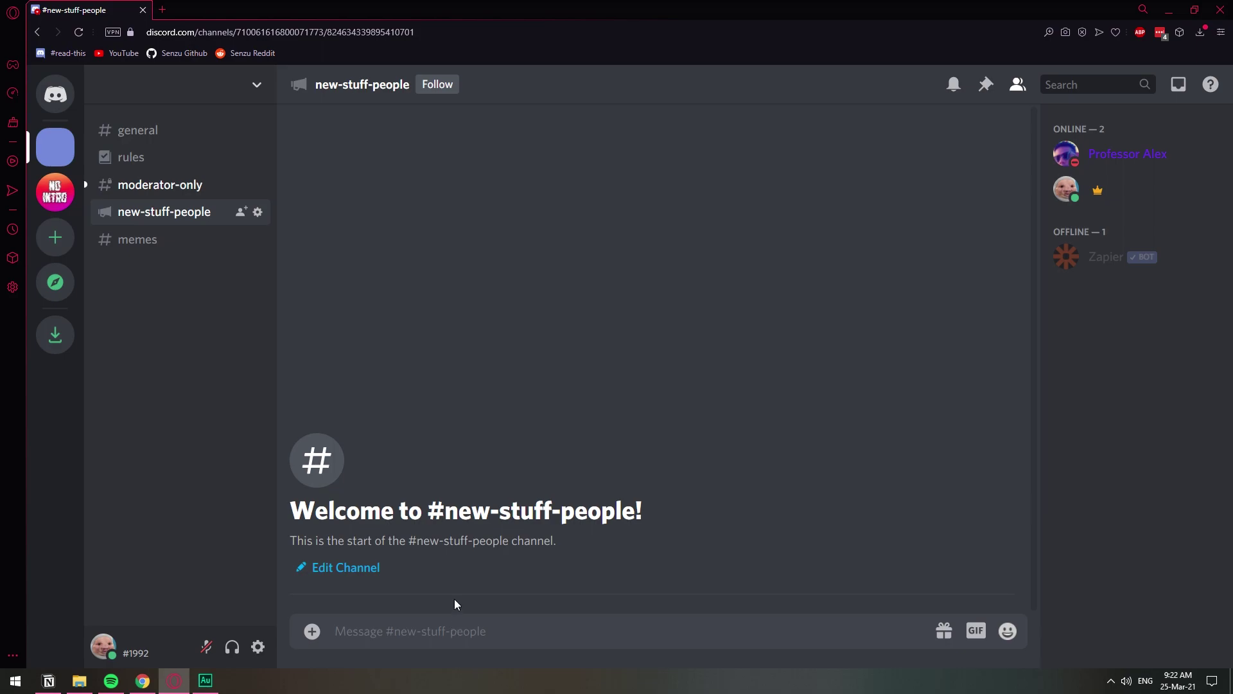
Switch to the maximized Chrome window and create a new Discord server for me and my friends, keeping the suggested server name
{"action": "left_click", "coordinate": [142, 681]}
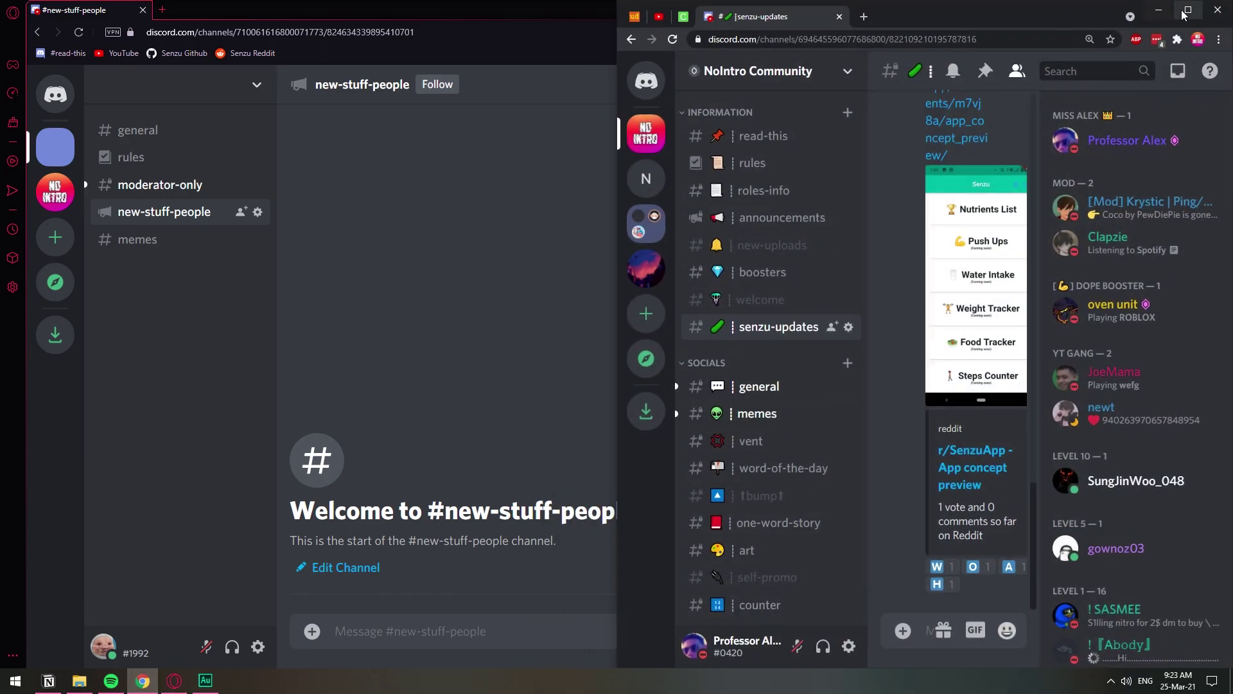
{"action": "left_click", "coordinate": [1189, 9]}
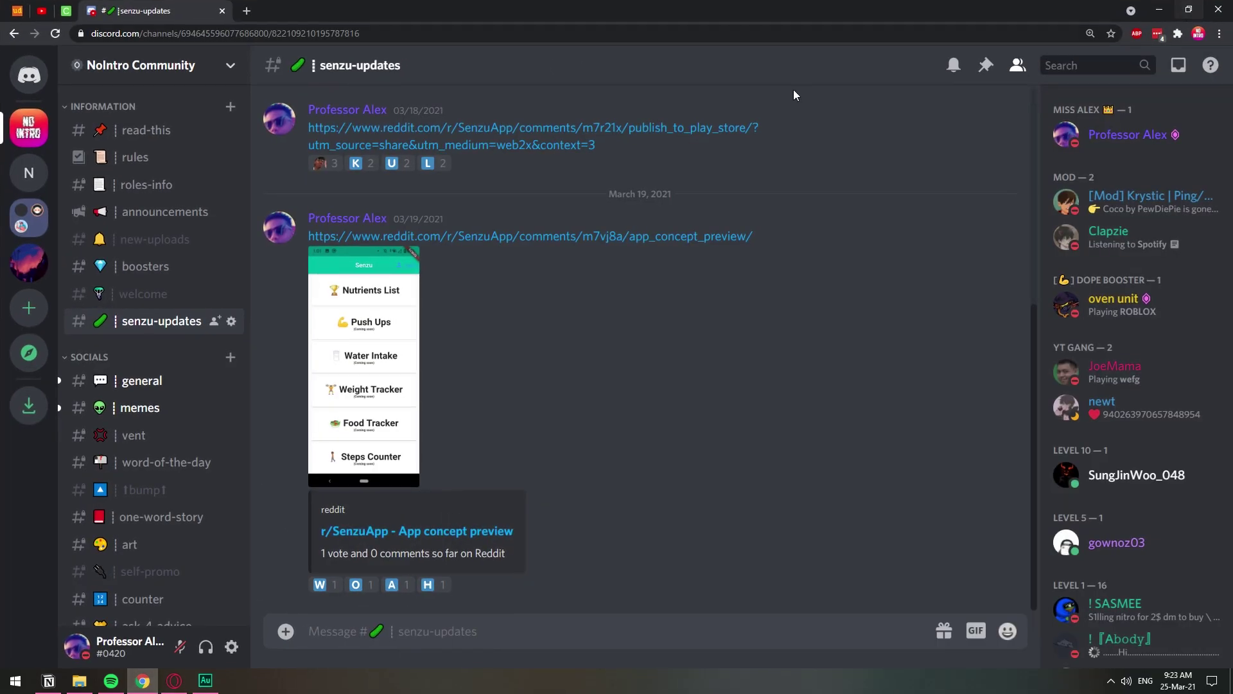
{"action": "left_click", "coordinate": [28, 308]}
{"action": "left_click", "coordinate": [617, 263]}
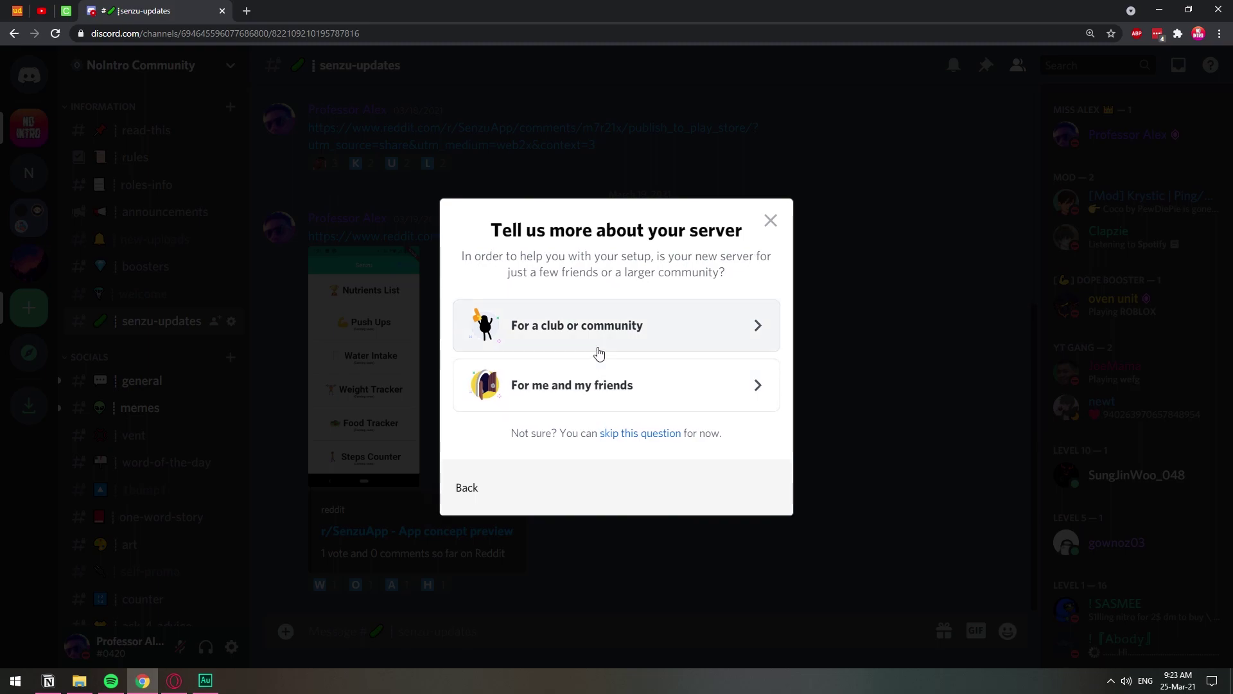
{"action": "left_click", "coordinate": [614, 368]}
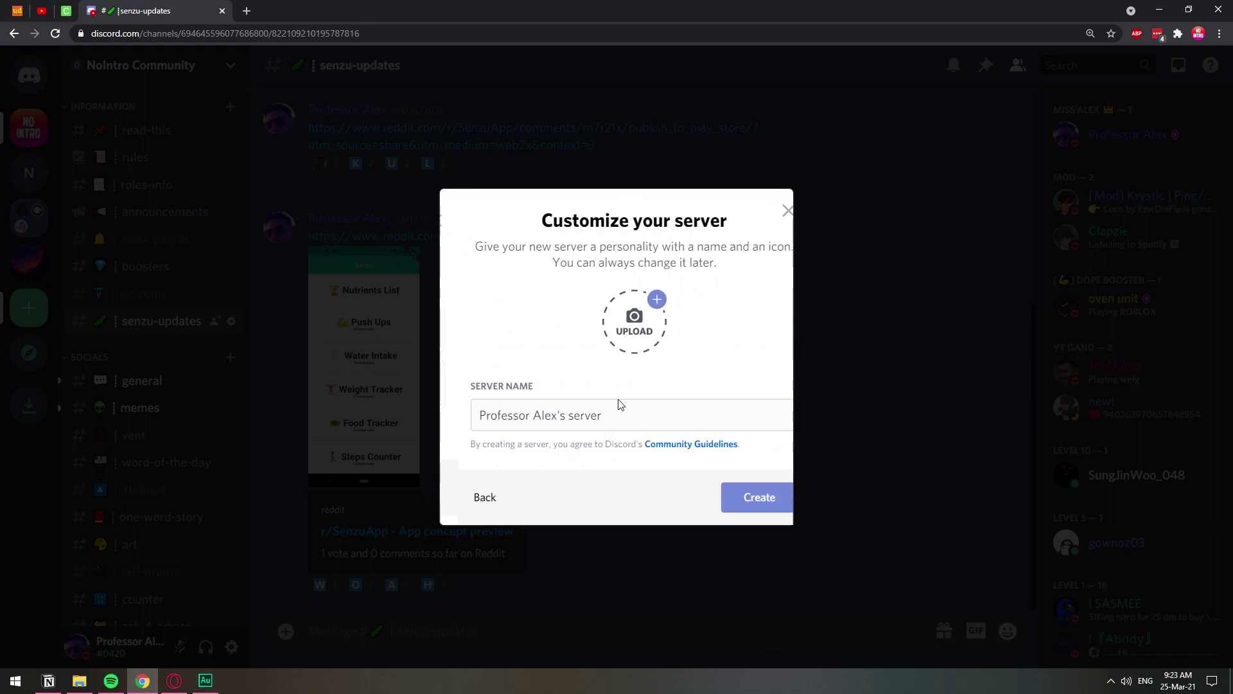
{"action": "left_click", "coordinate": [745, 489]}
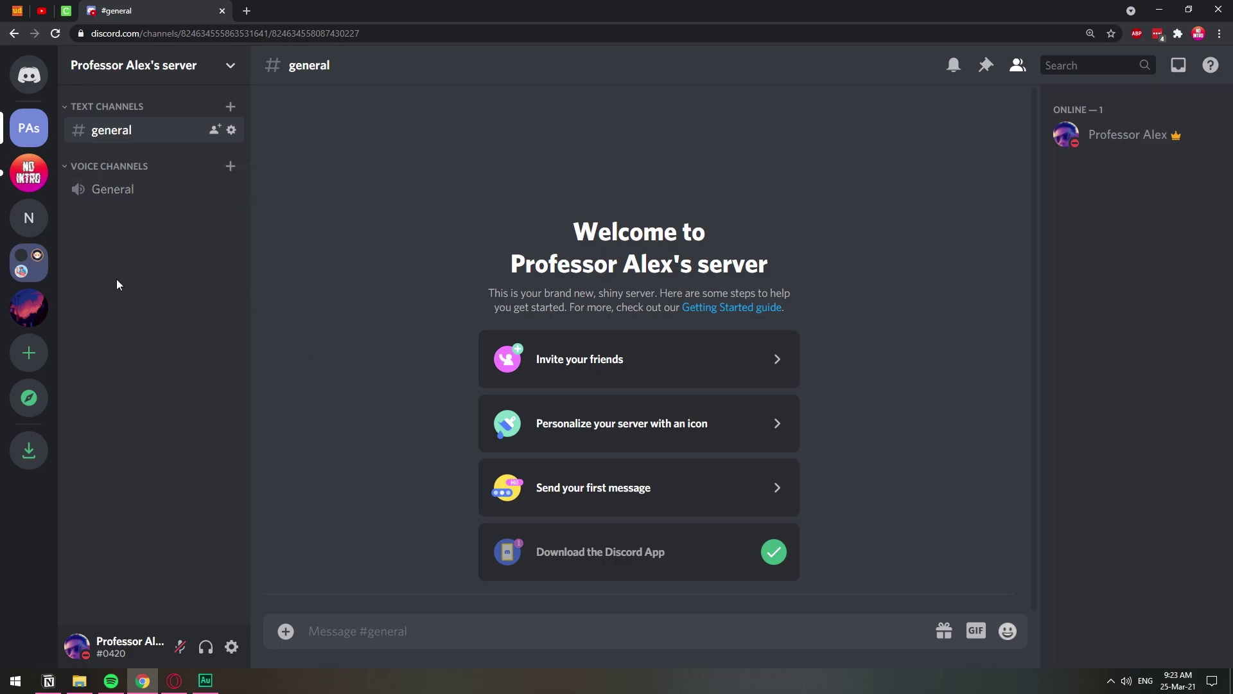
Go to the Community server in the server folder and open its new-stuff-people announcement channel
{"action": "left_click", "coordinate": [29, 263]}
{"action": "left_click", "coordinate": [23, 312]}
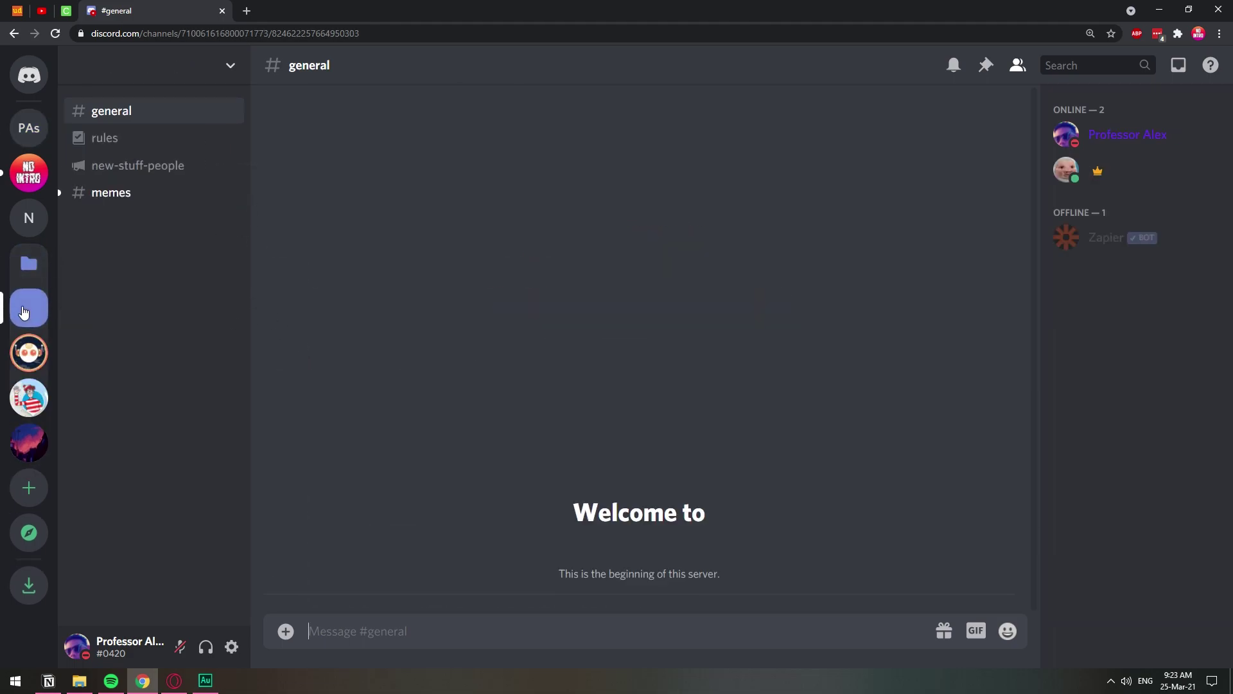
{"action": "left_click", "coordinate": [29, 263]}
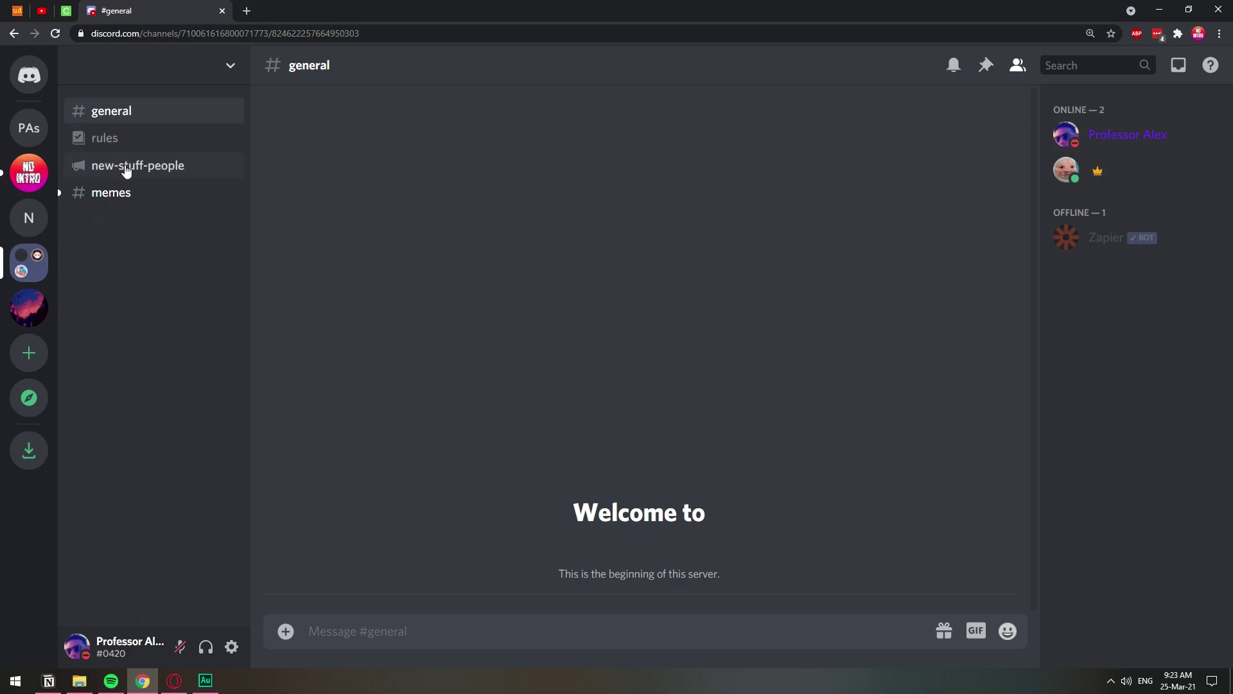
{"action": "left_click", "coordinate": [126, 166]}
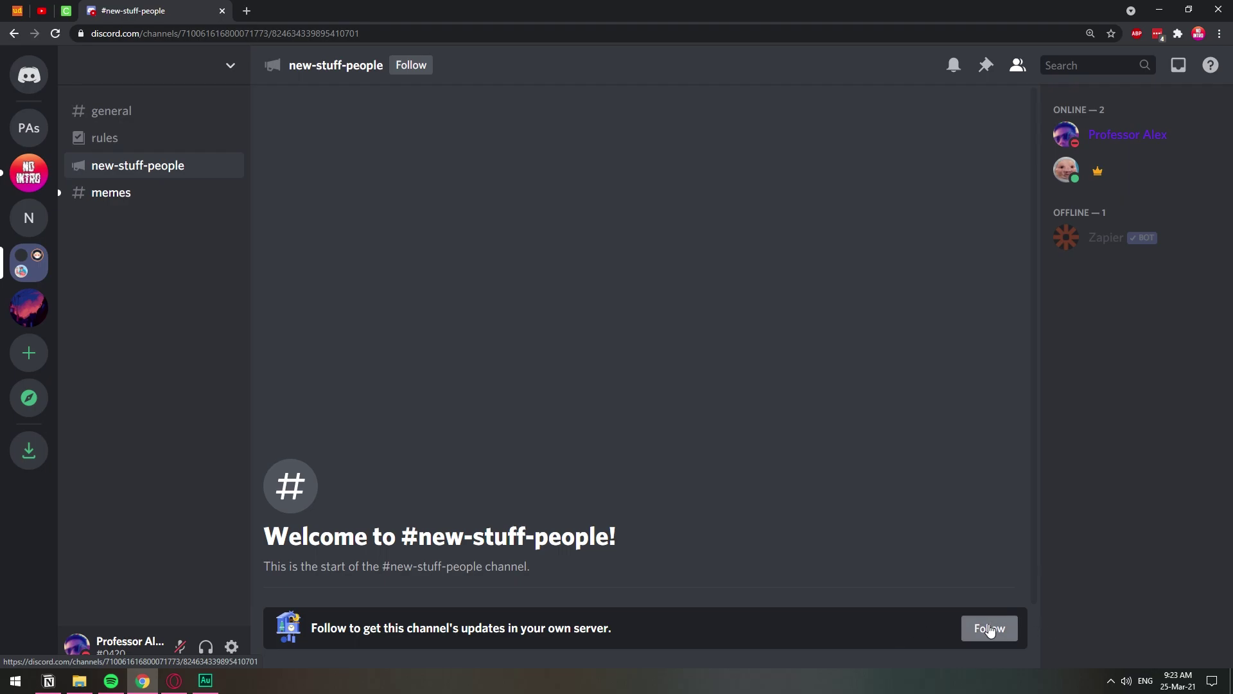
Follow the new-stuff-people channel, sending its updates to the general text channel of the newly created server
{"action": "left_click", "coordinate": [990, 629]}
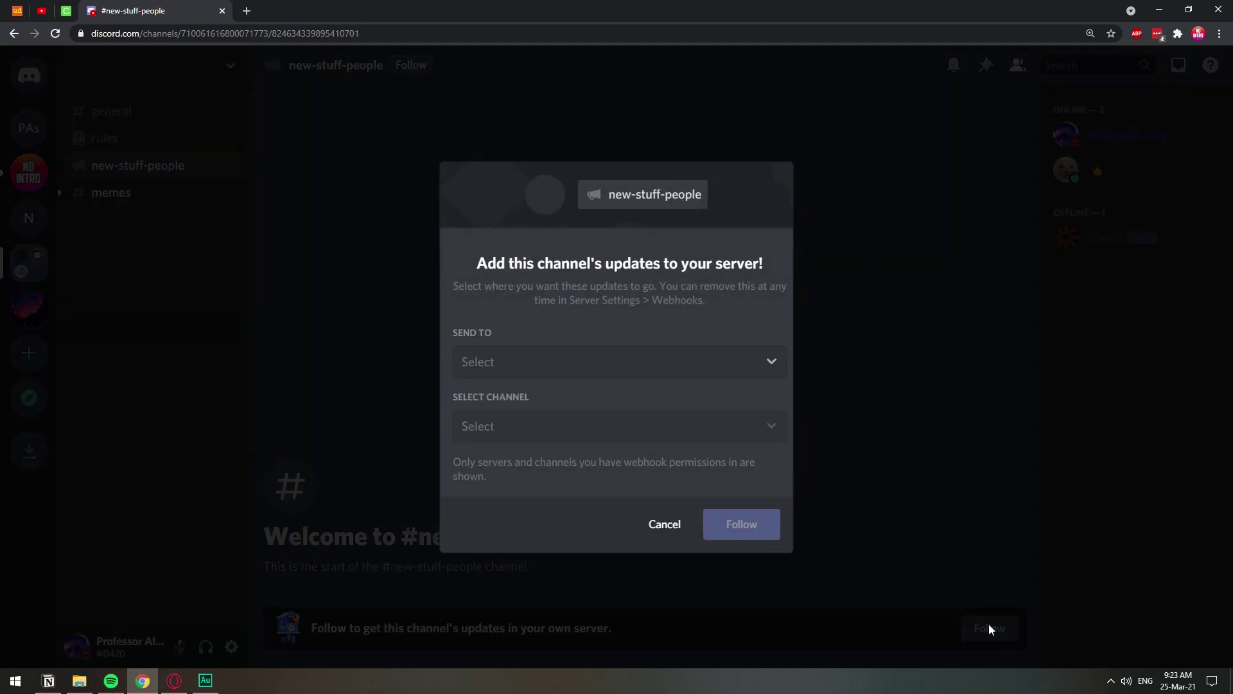
{"action": "left_click", "coordinate": [604, 364]}
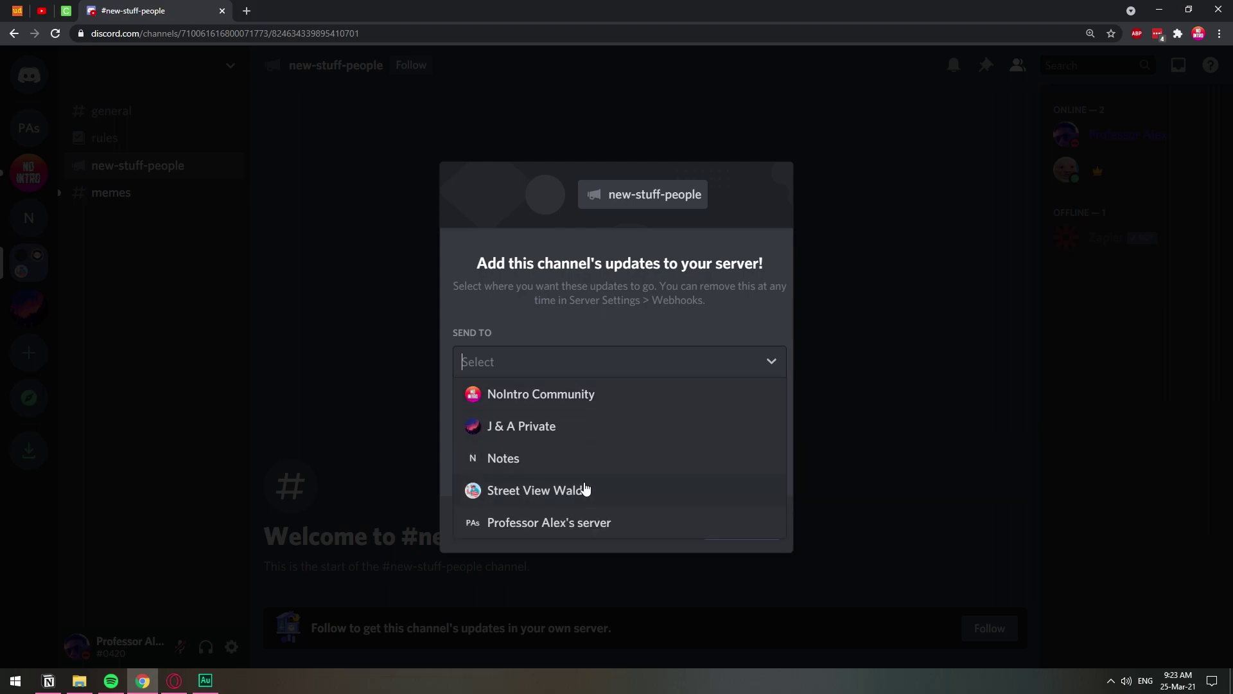
{"action": "left_click", "coordinate": [583, 523]}
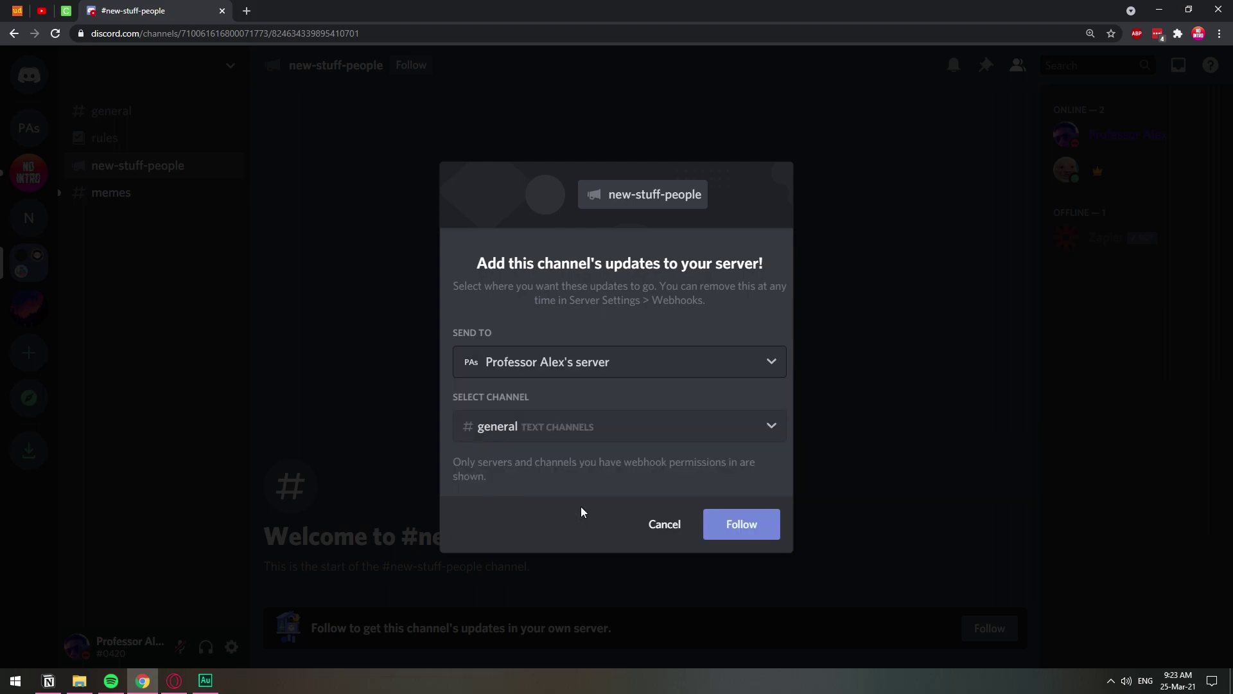
{"action": "left_click", "coordinate": [600, 432]}
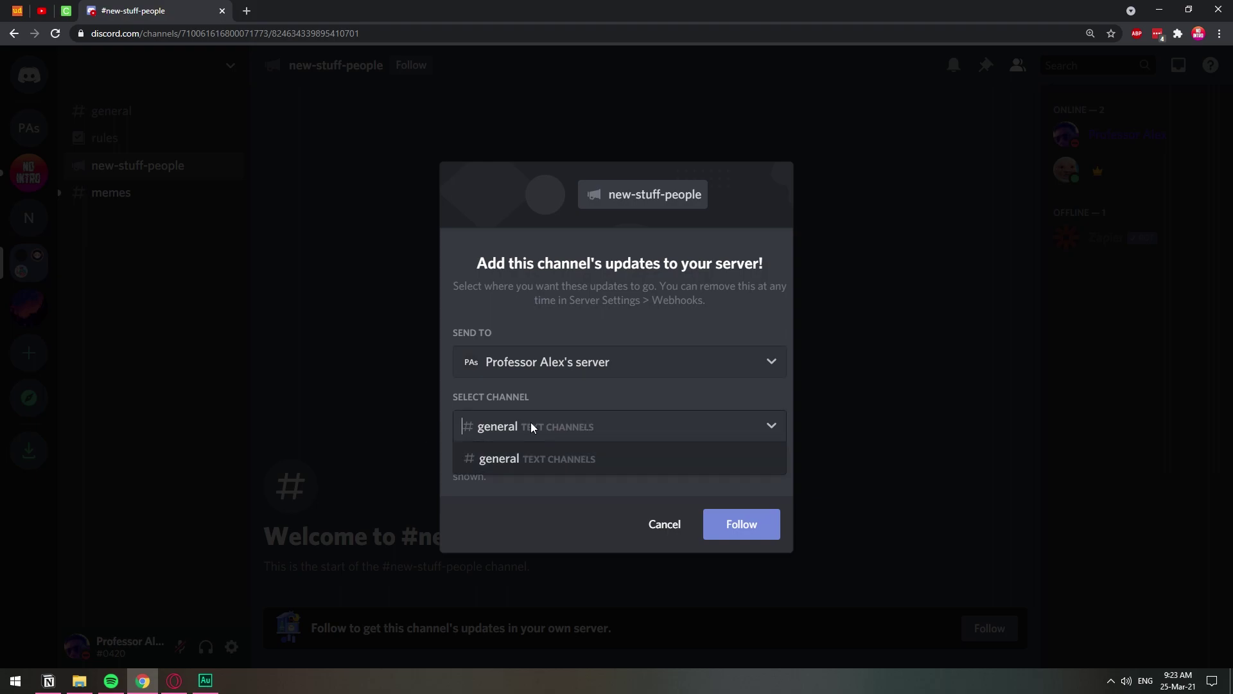
{"action": "left_click", "coordinate": [514, 457]}
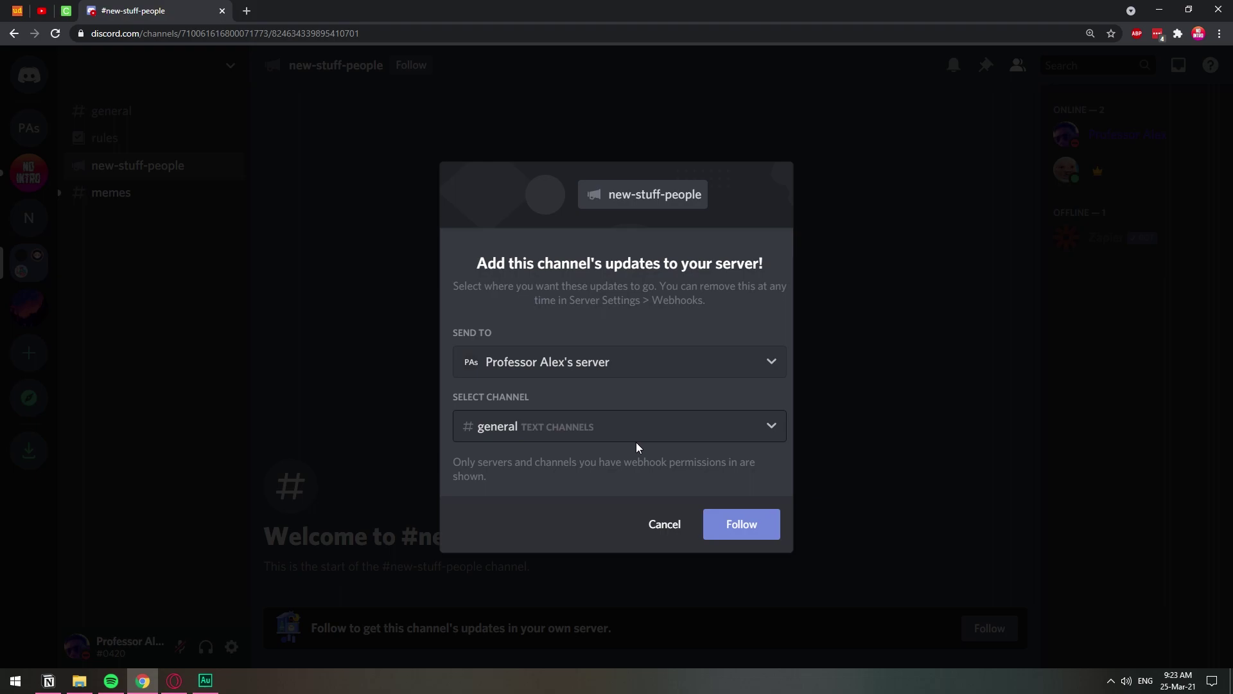
{"action": "left_click", "coordinate": [753, 527]}
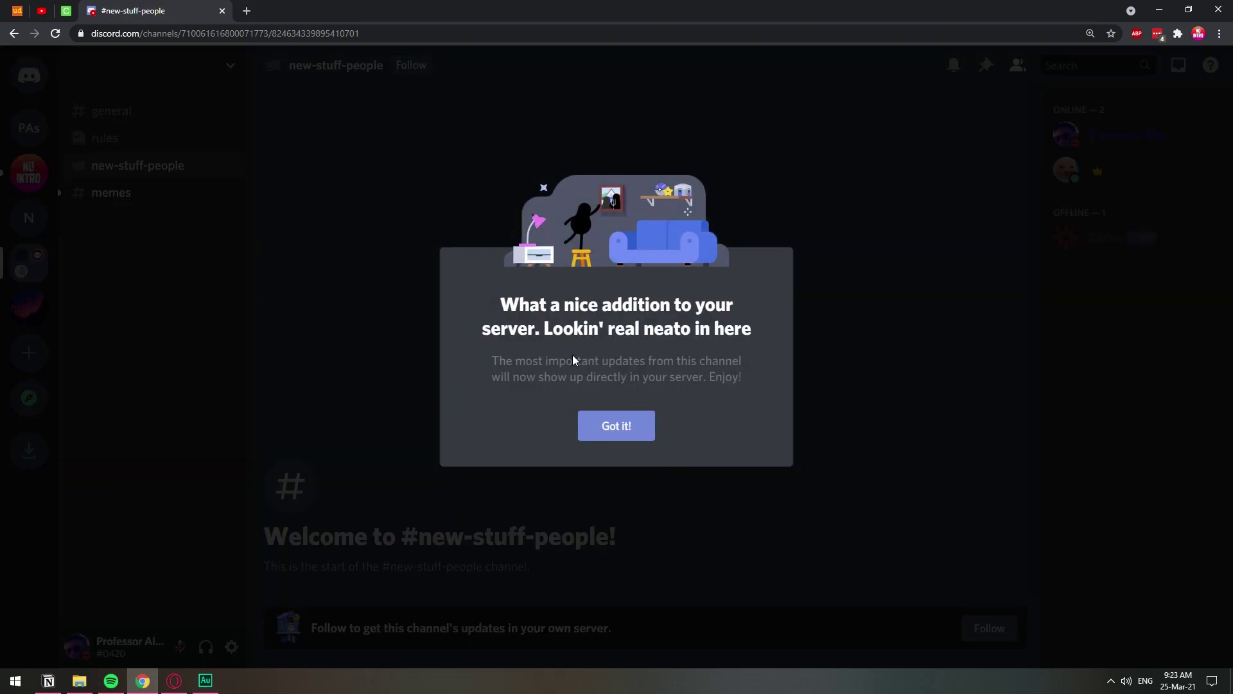
{"action": "left_click", "coordinate": [629, 428]}
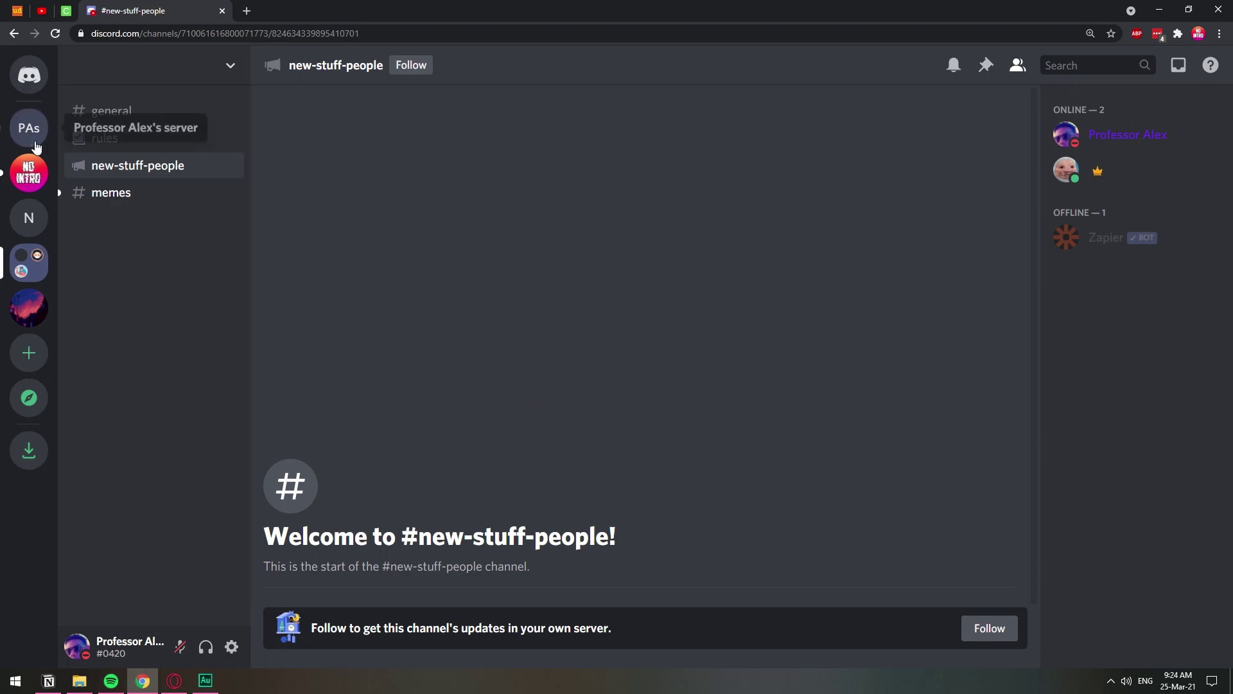
Open the new server's general channel and place the Chrome window side by side with the Opera window showing new-stuff-people
{"action": "left_click", "coordinate": [29, 128]}
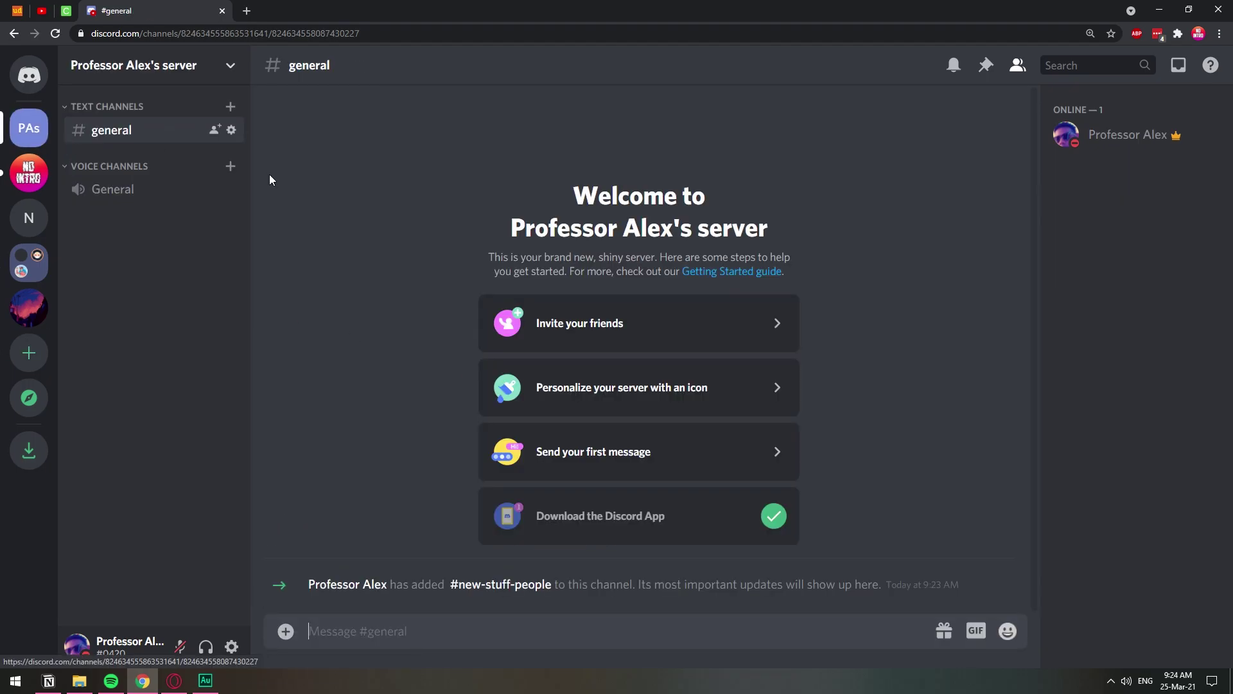
{"action": "left_click", "coordinate": [1160, 8]}
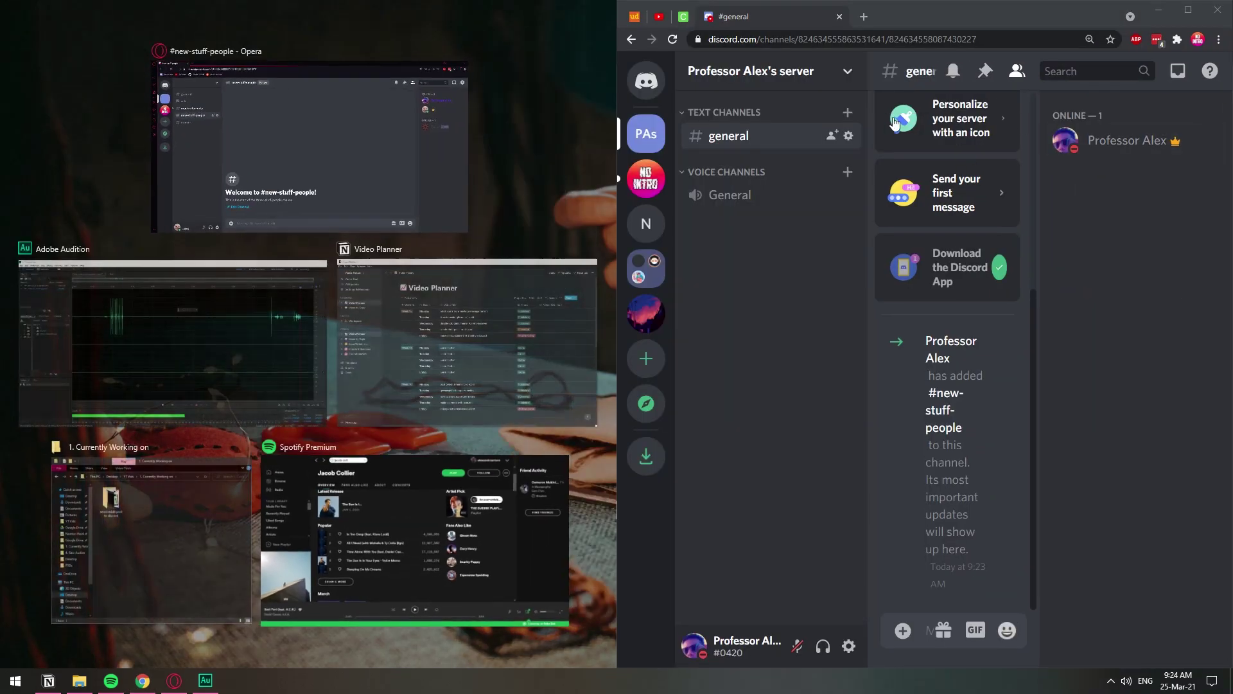
{"action": "left_click", "coordinate": [310, 137]}
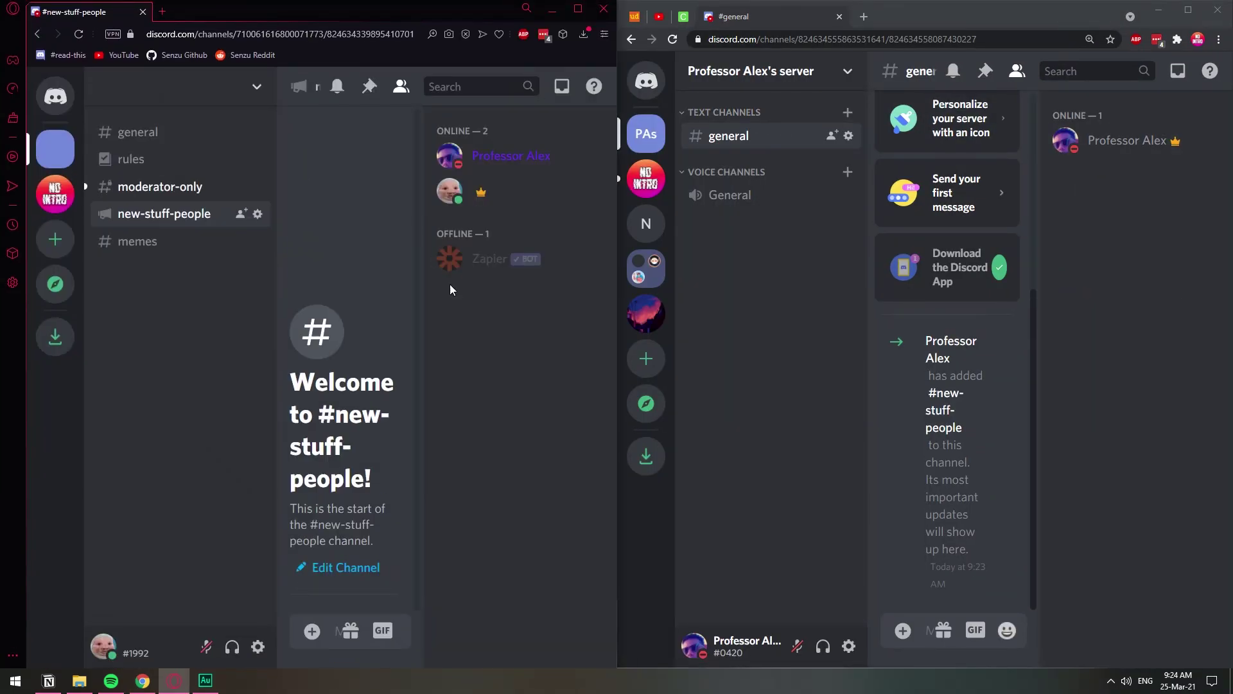
Post the message "Sup ya;lllll" in the new-stuff-people announcement channel and publish it to all following servers
{"action": "key", "text": "ctrl+minus"}
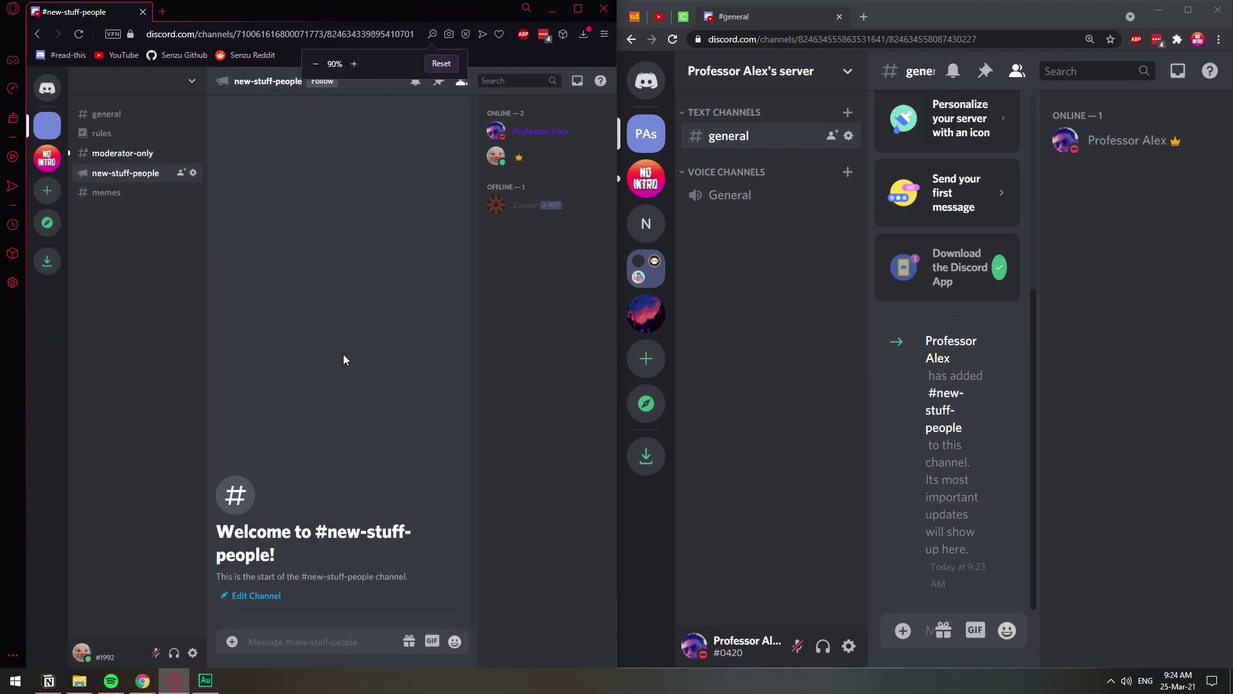
{"action": "left_click", "coordinate": [856, 469]}
{"action": "key", "text": "ctrl+minus"}
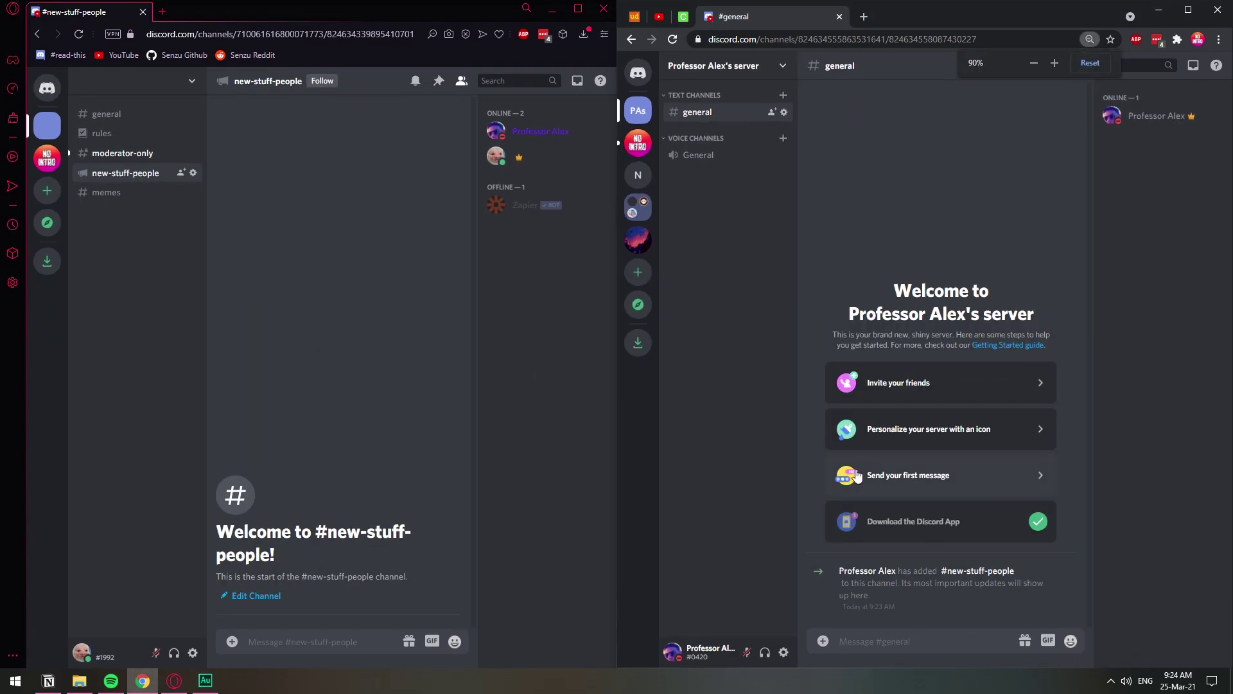
{"action": "left_click", "coordinate": [174, 681]}
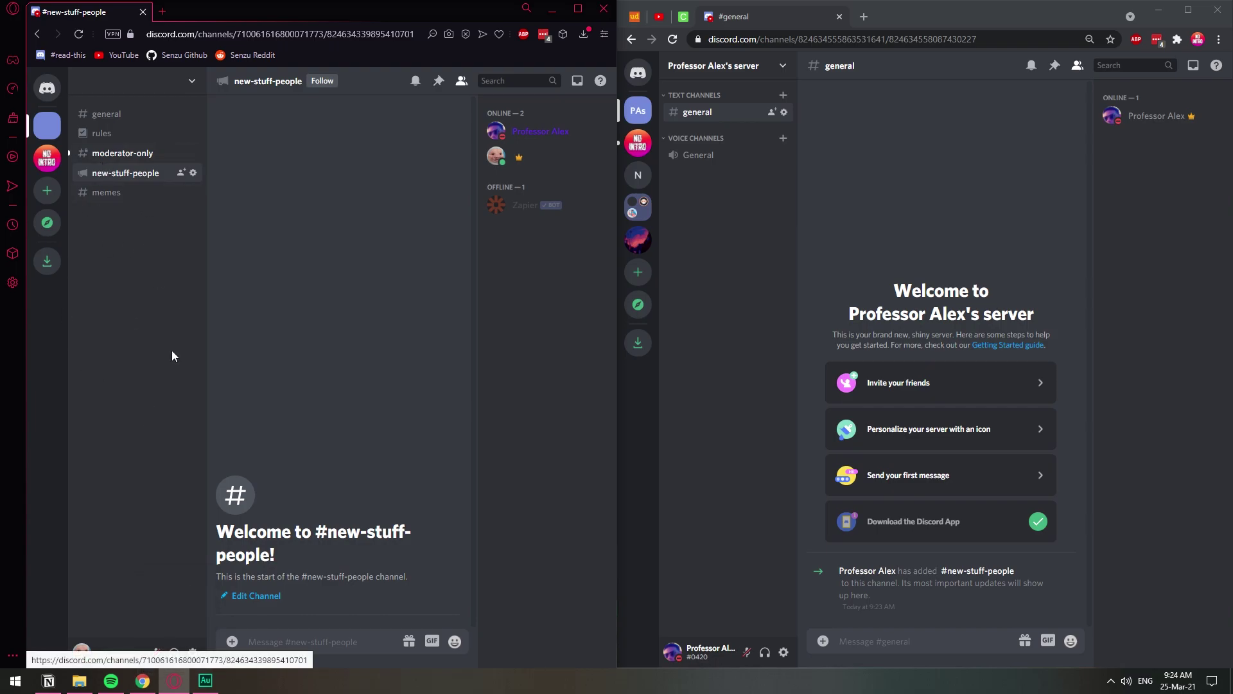
{"action": "left_click", "coordinate": [280, 641]}
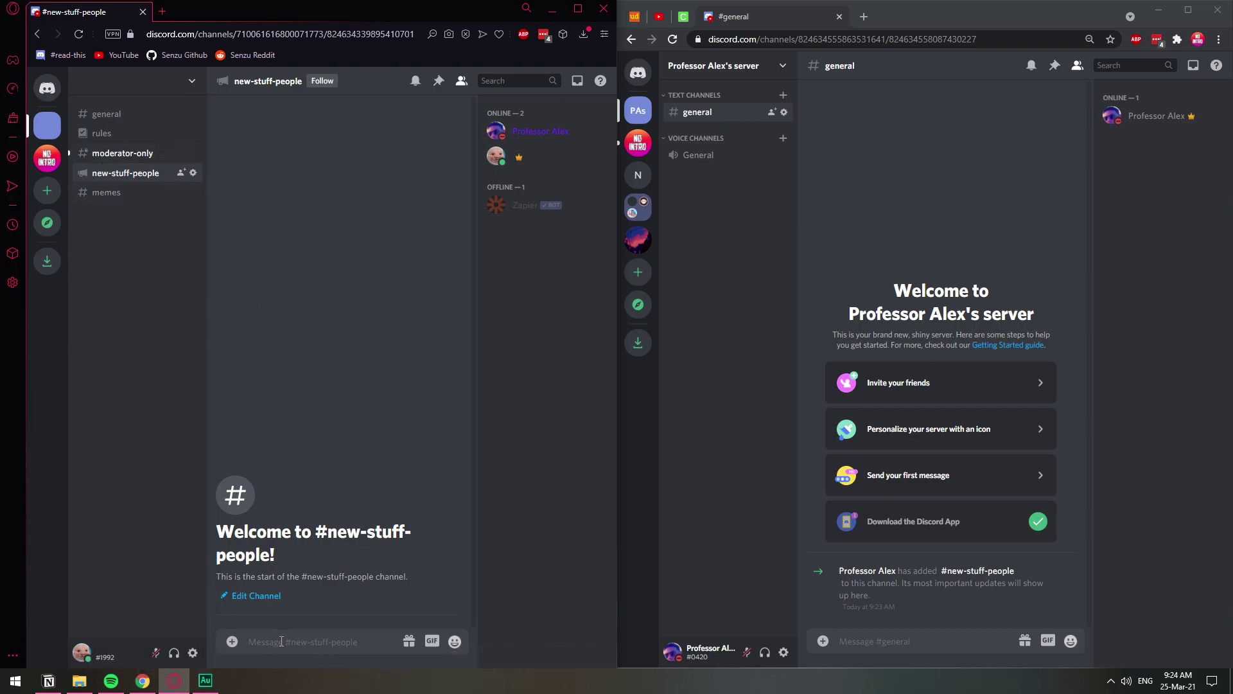
{"action": "type", "text": "Sup ya;lllll"}
{"action": "key", "text": "Return"}
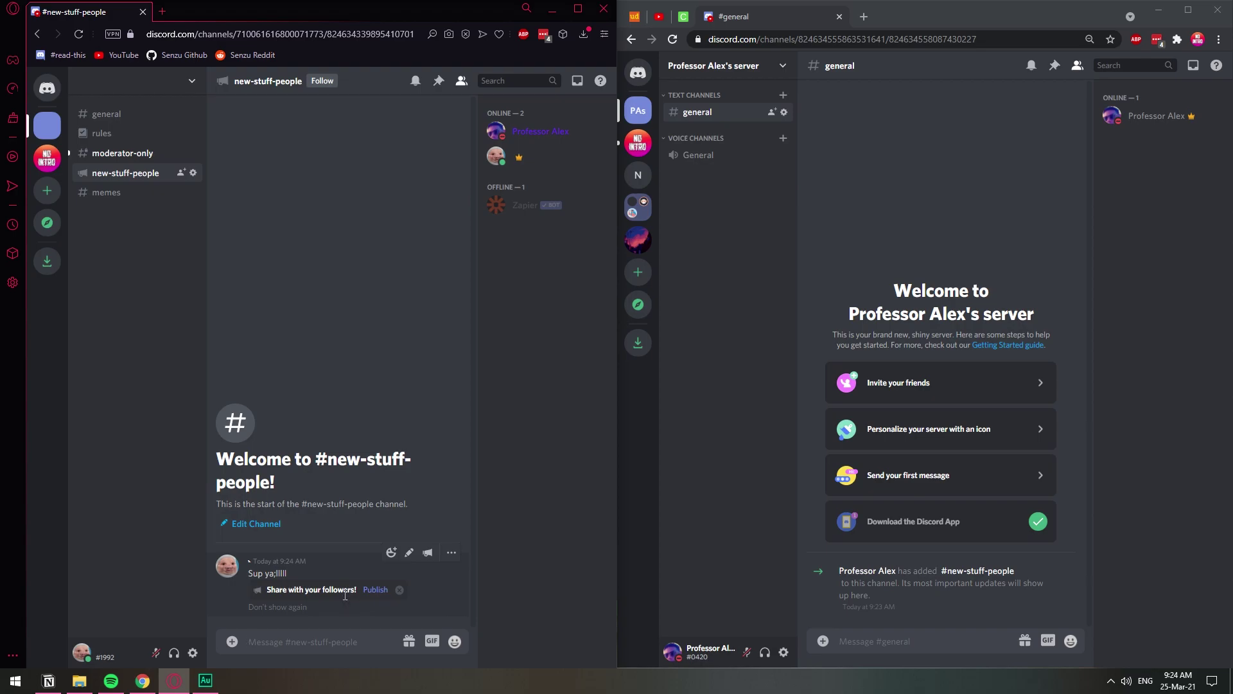
{"action": "left_click", "coordinate": [370, 589]}
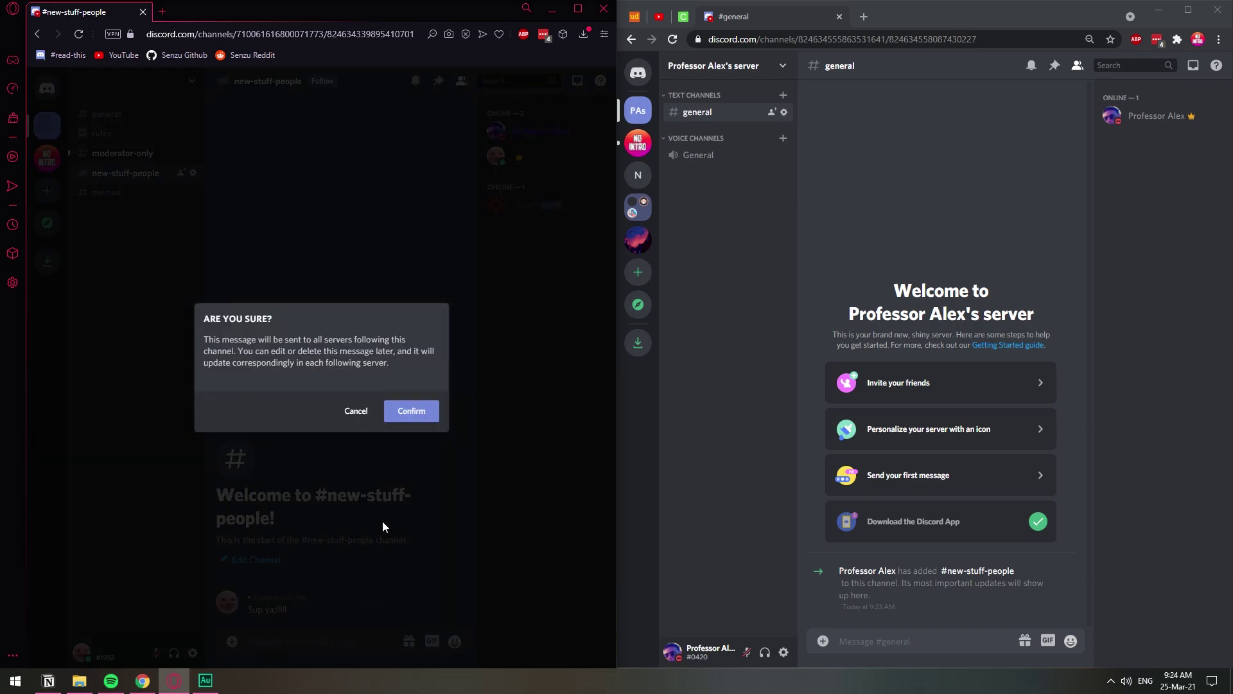
{"action": "left_click", "coordinate": [411, 411]}
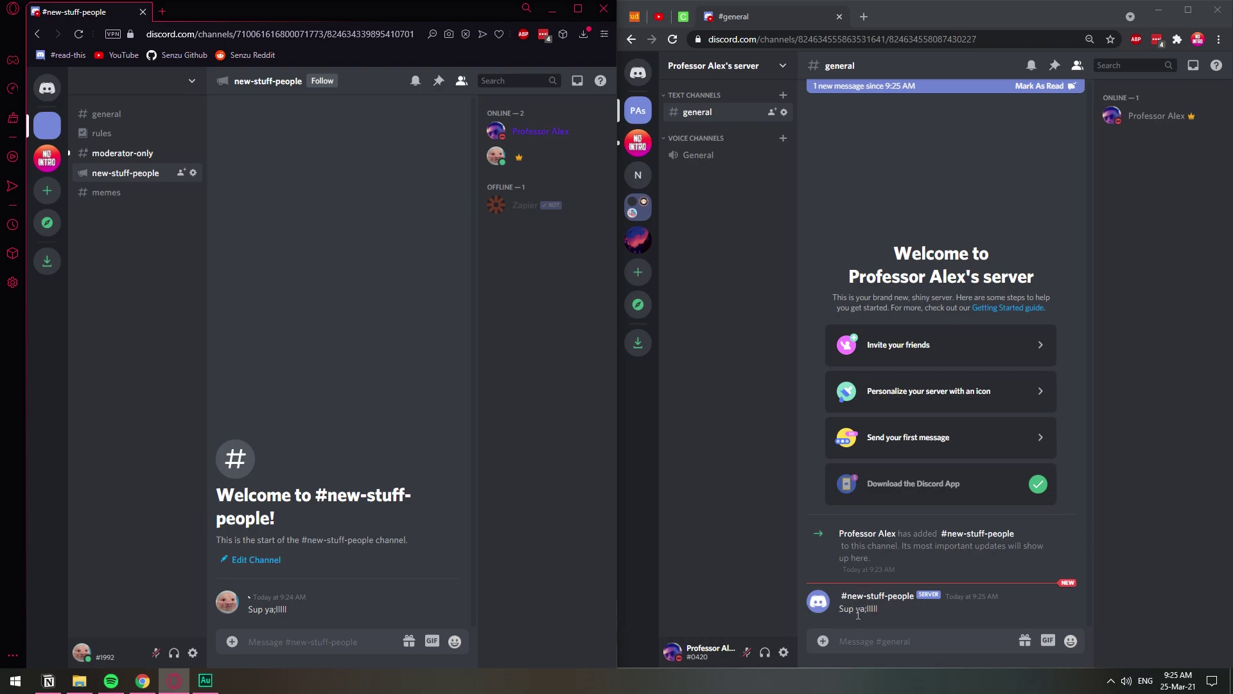
Compare the original message in new-stuff-people with its published copy in the new server's general channel
{"action": "left_click_drag", "start_coordinate": [259, 609], "coordinate": [289, 609]}
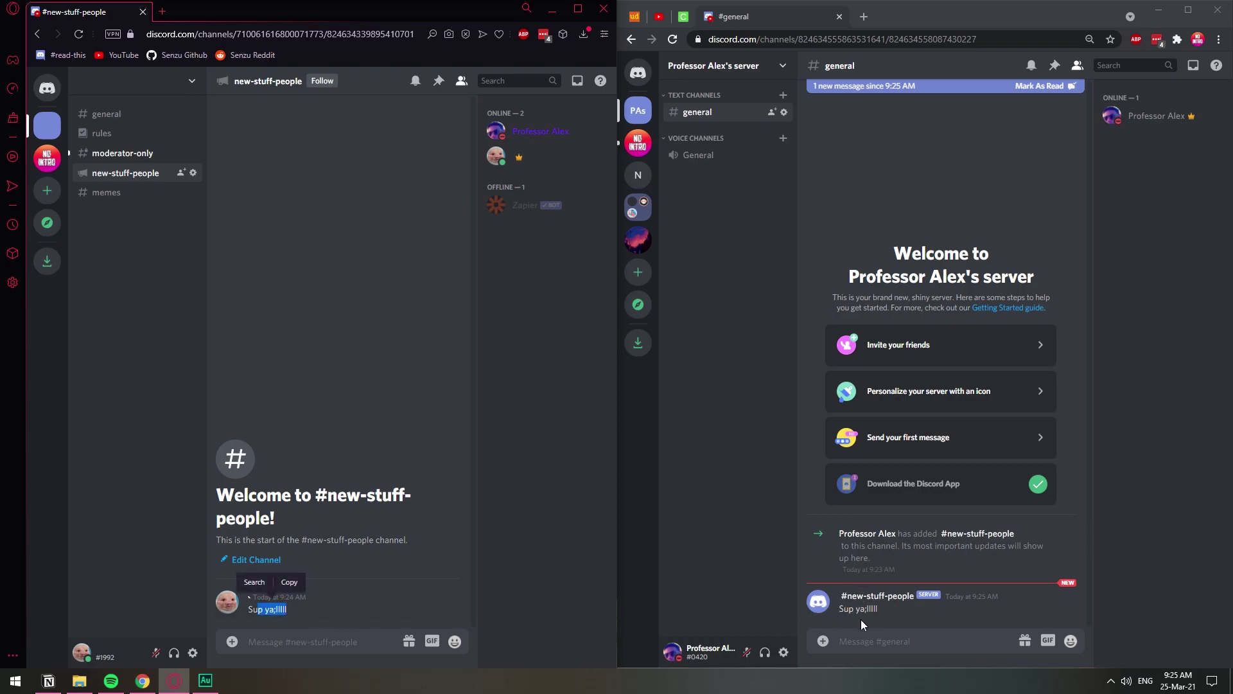
{"action": "left_click_drag", "start_coordinate": [848, 608], "coordinate": [896, 611]}
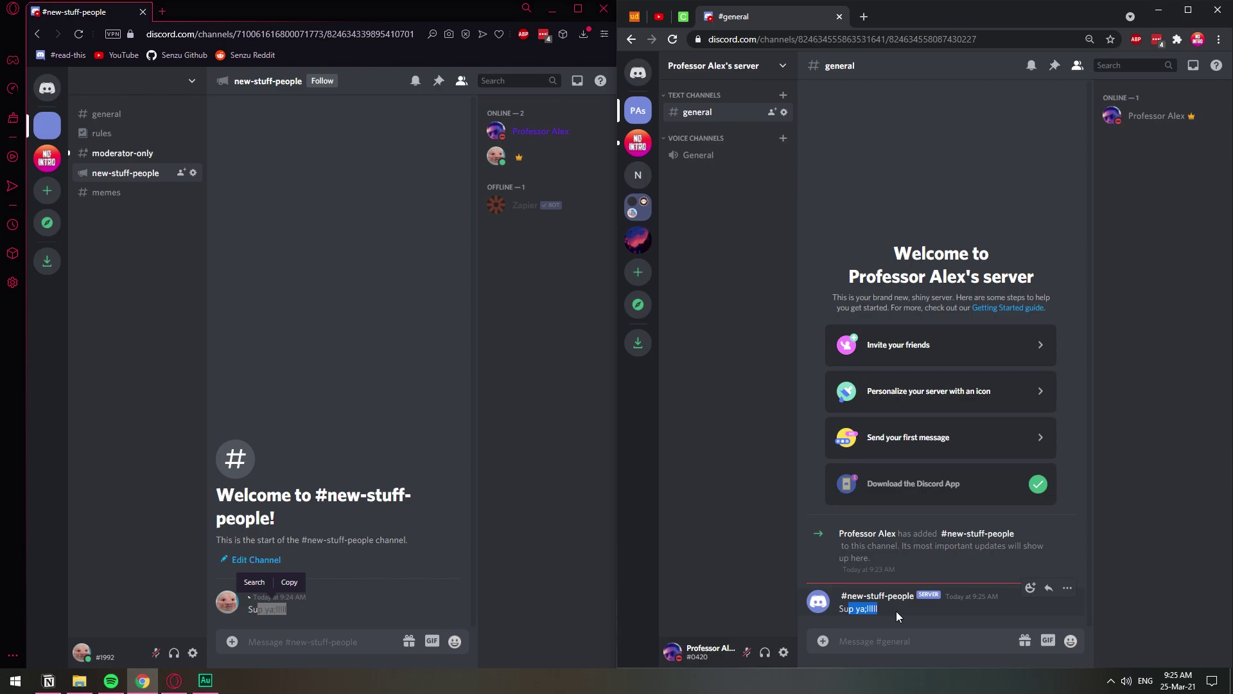
{"action": "left_click", "coordinate": [931, 590]}
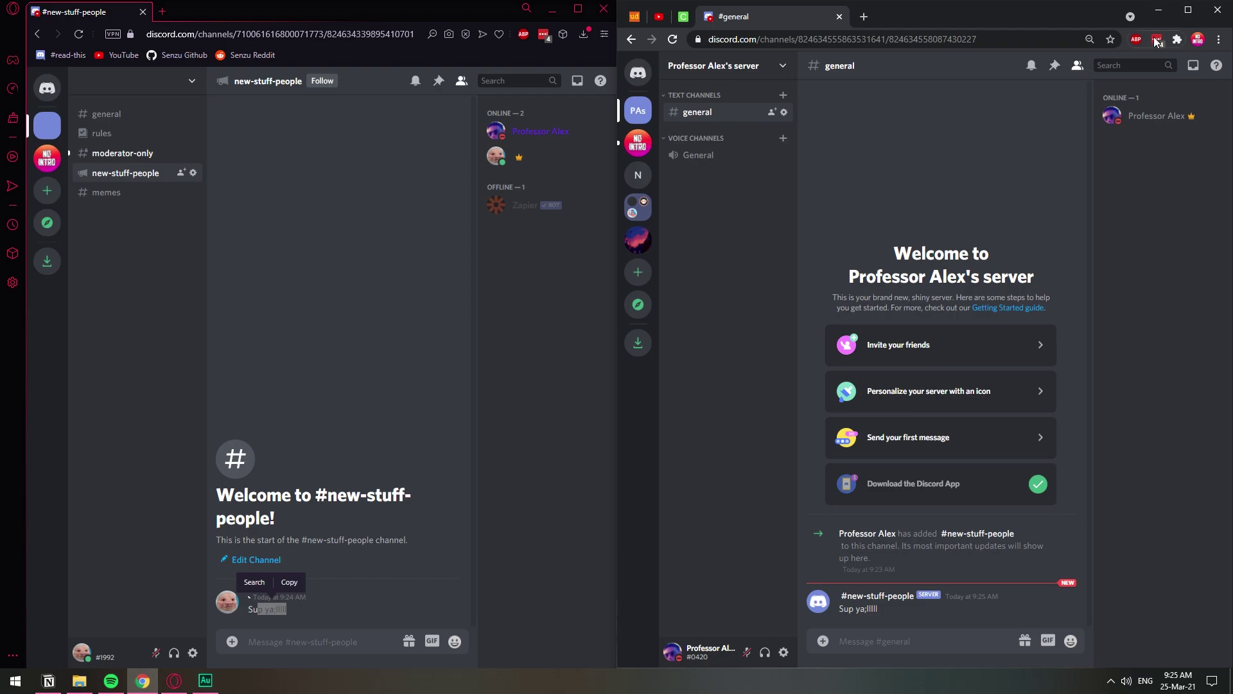
Maximize the Chrome window showing the new server's general channel and enlarge the page for easier reading
{"action": "left_click", "coordinate": [1187, 18]}
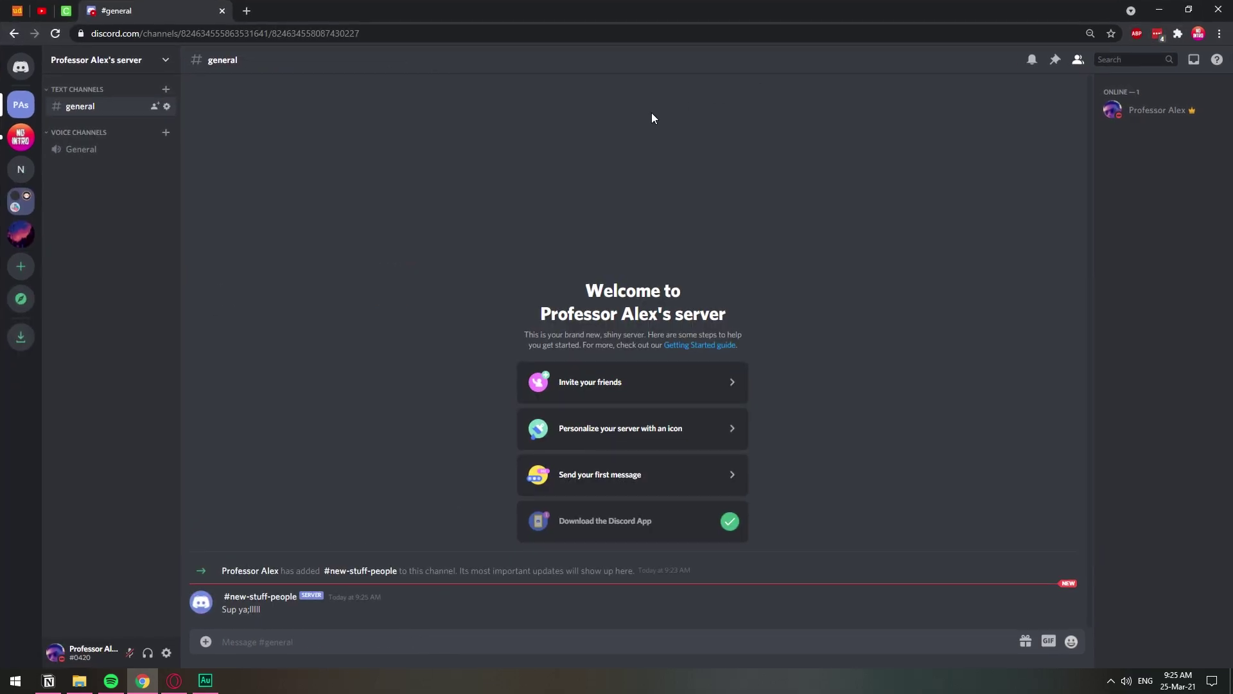
{"action": "key", "text": "ctrl+equal"}
{"action": "key", "text": "ctrl+equal"}
{"action": "key", "text": "ctrl+equal"}
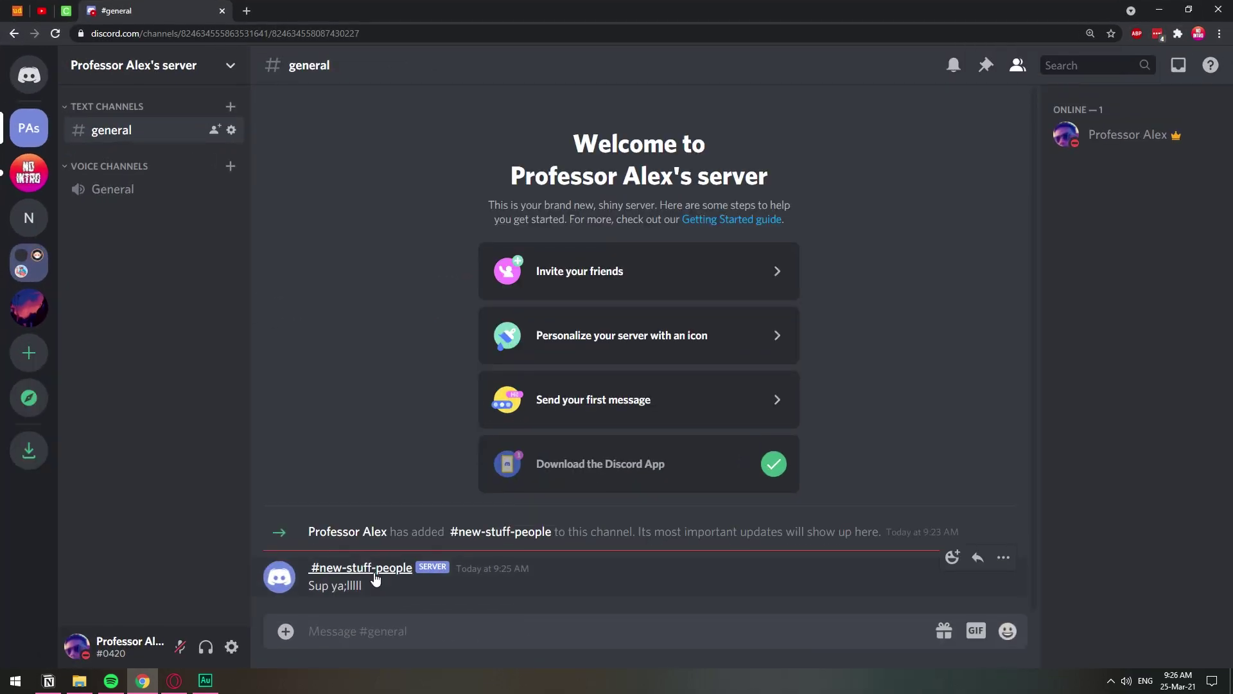